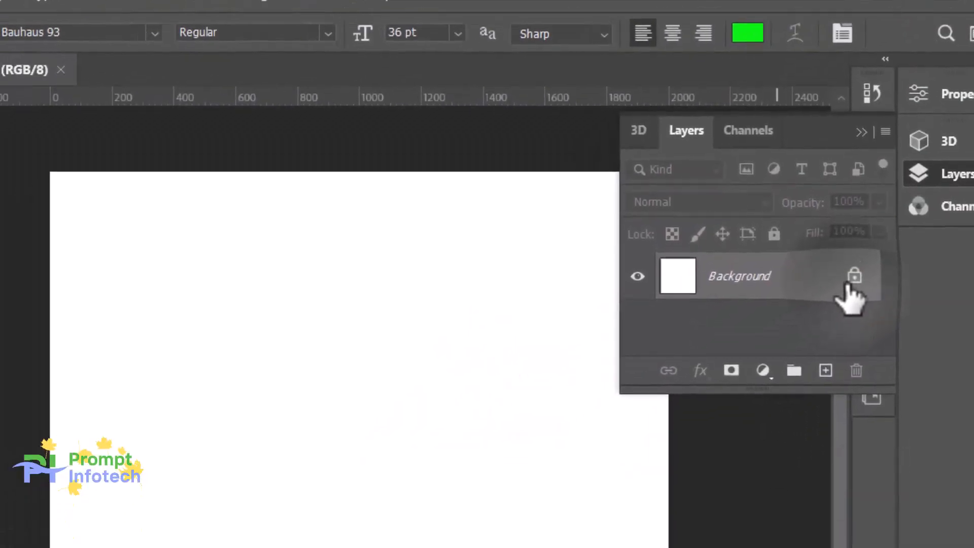
# - Unlock the Background layer and add the letter D as green 36 pt Bauhaus 93 text on the canvas
pyautogui.click(812, 306)
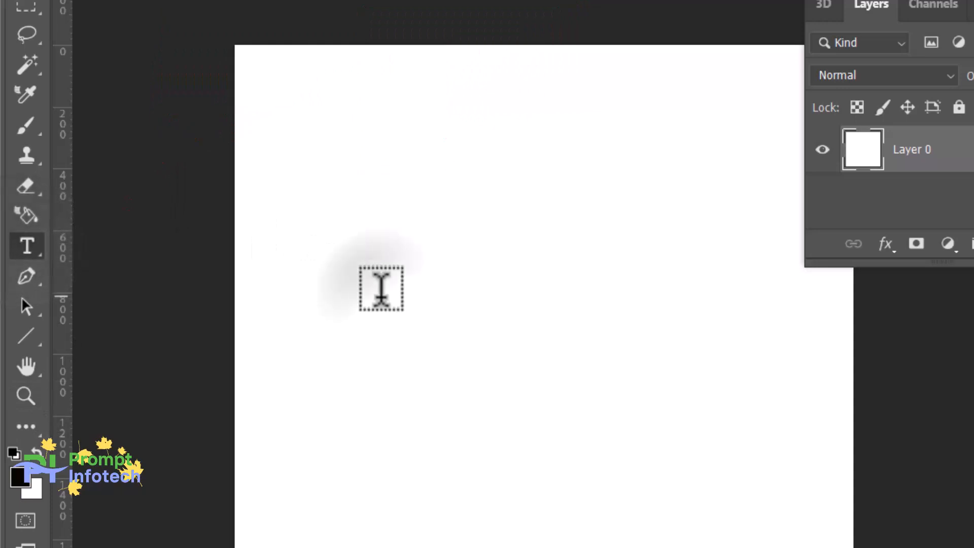
pyautogui.click(381, 288)
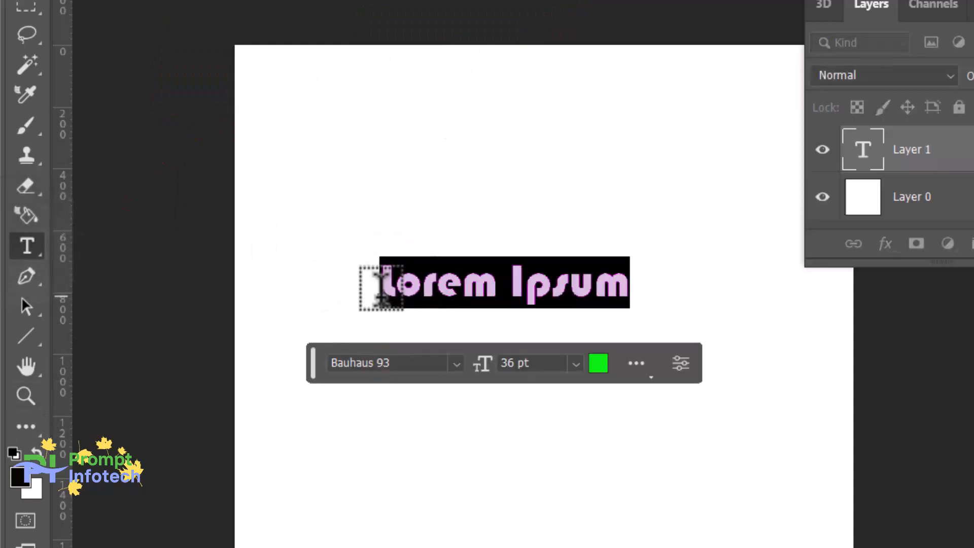
pyautogui.write('D')
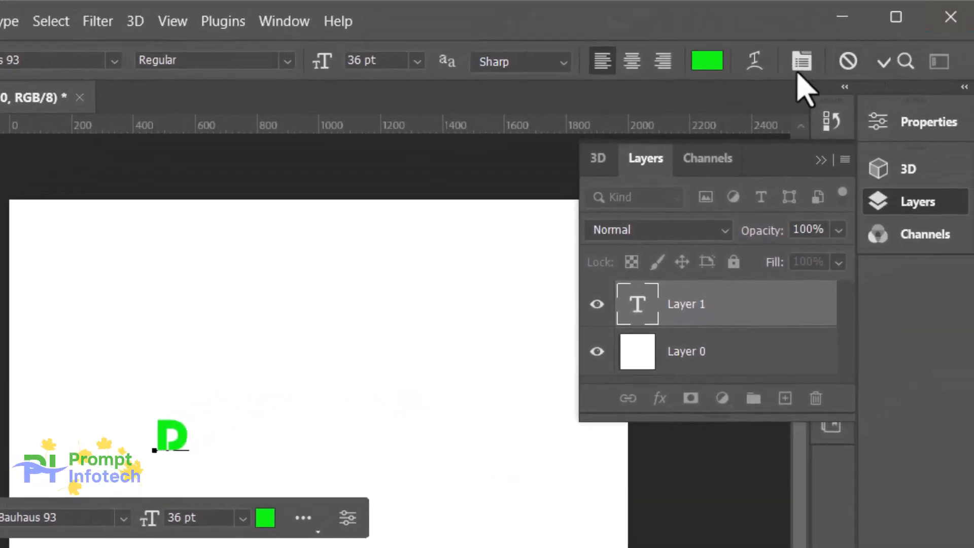
pyautogui.click(874, 68)
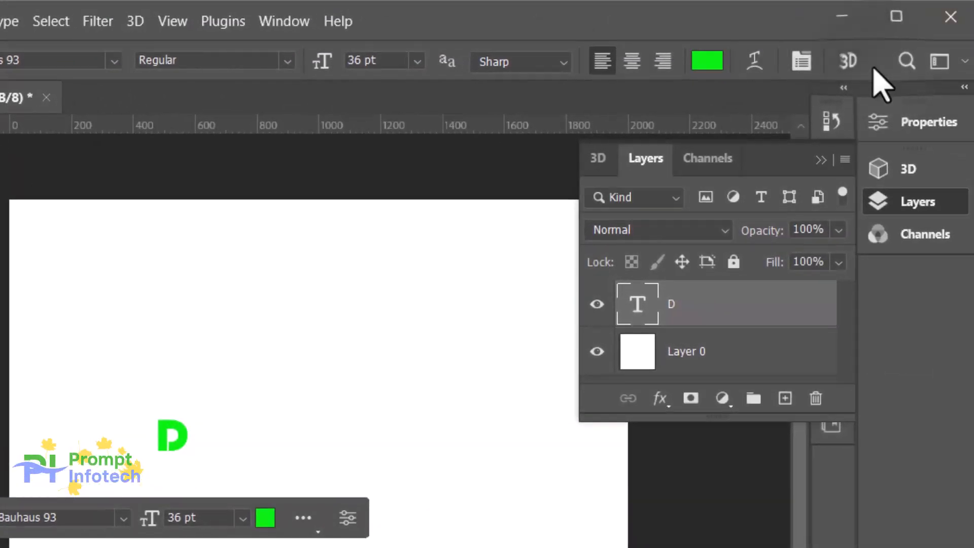
# - Enlarge the letter D to about 437 pt and position it in the middle of the canvas
pyautogui.hotkey('ctrl', 't')
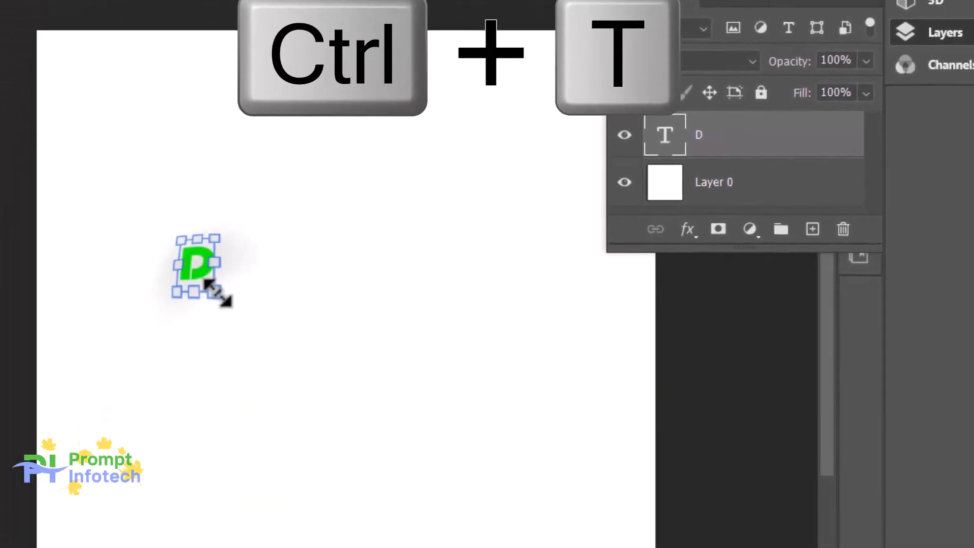
pyautogui.moveTo(217, 294); pyautogui.dragTo(617, 535)
pyautogui.moveTo(453, 421); pyautogui.dragTo(456, 183)
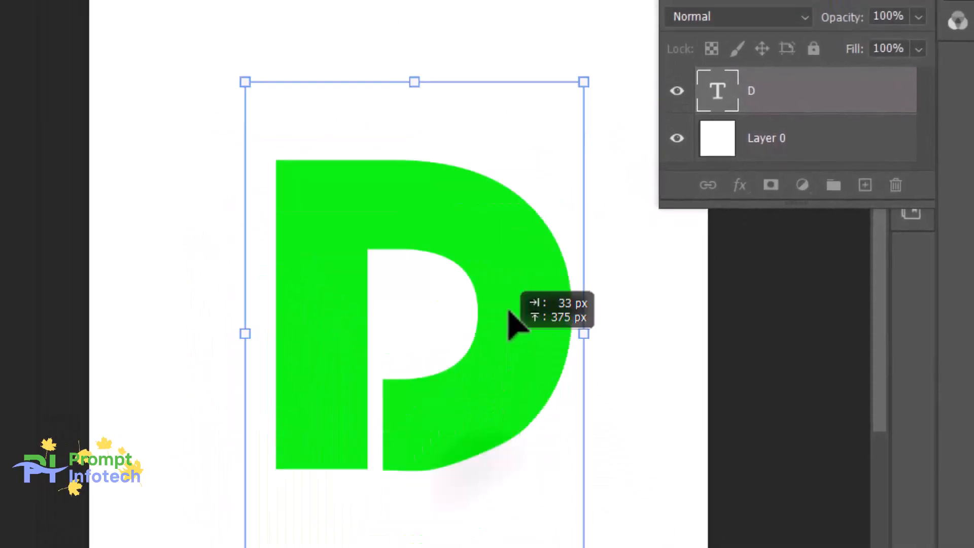
pyautogui.moveTo(503, 268); pyautogui.dragTo(486, 277)
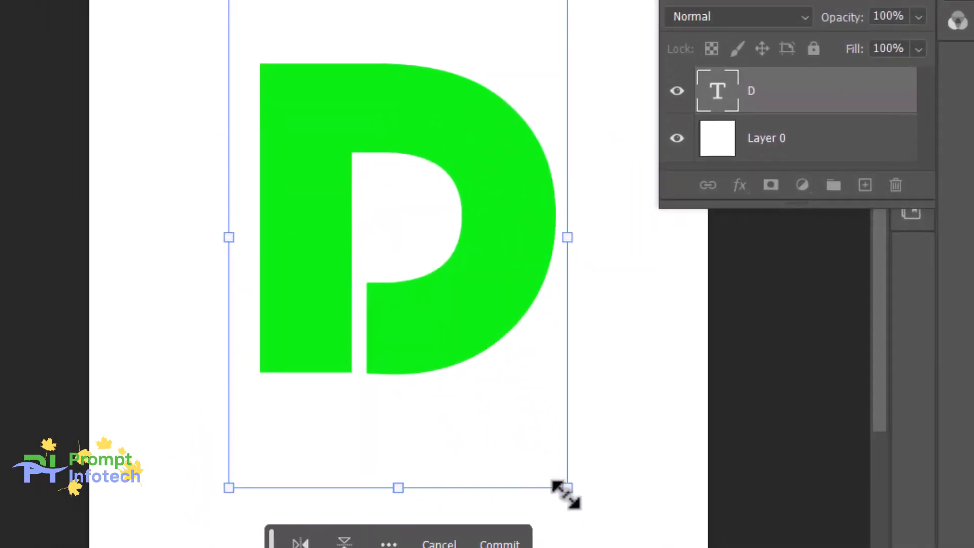
pyautogui.moveTo(572, 500); pyautogui.dragTo(646, 547)
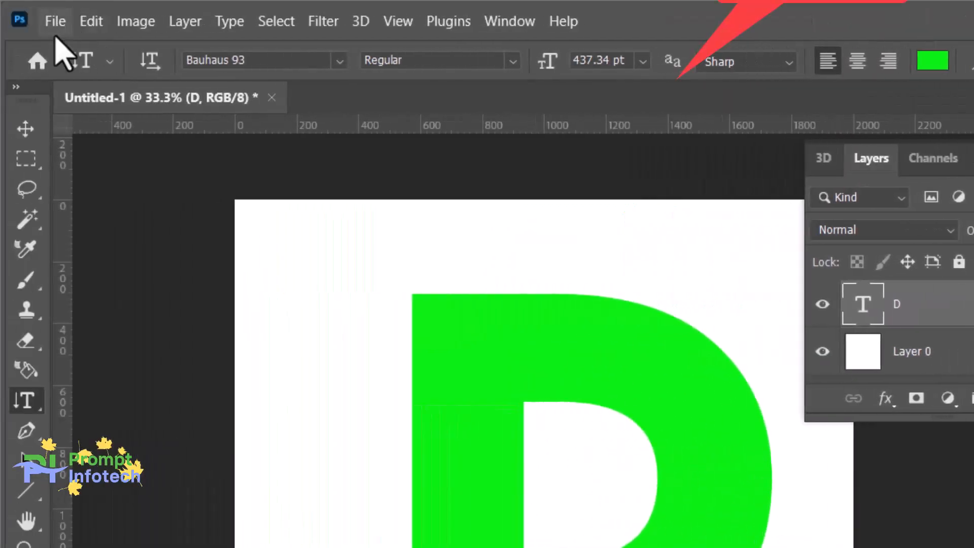
# - Place the "shepherd dog" image from the images folder as an embedded object
pyautogui.click(56, 20)
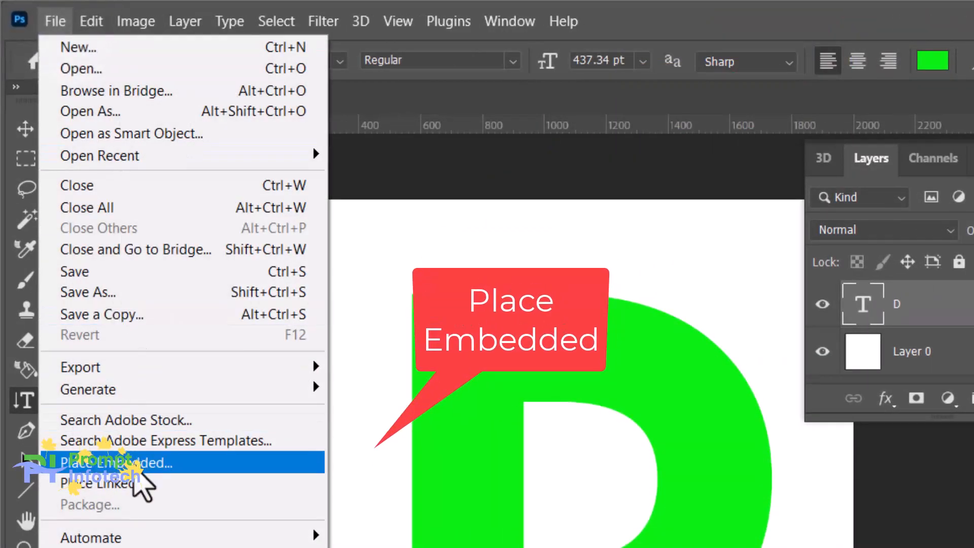
pyautogui.click(134, 464)
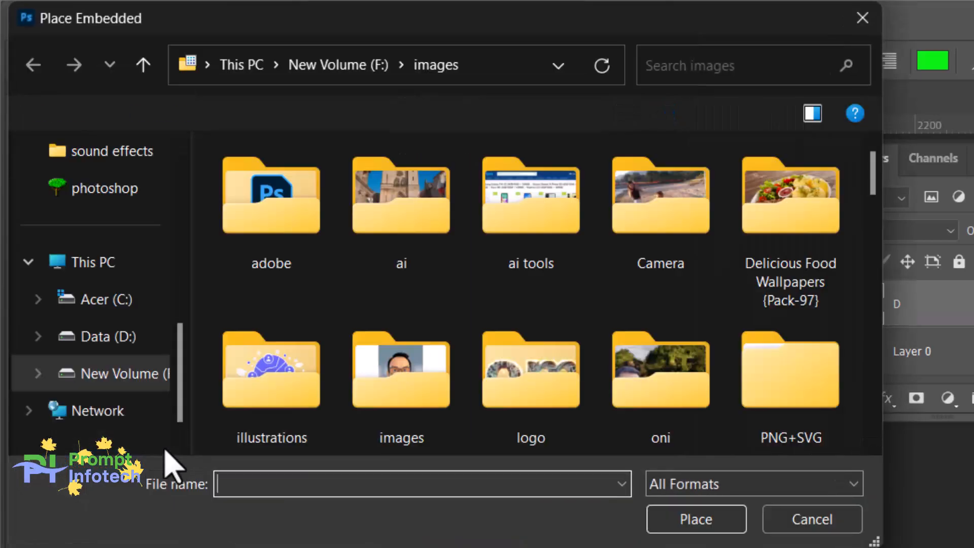
pyautogui.scroll(-2, 474, 304)
pyautogui.scroll(-2, 475, 304)
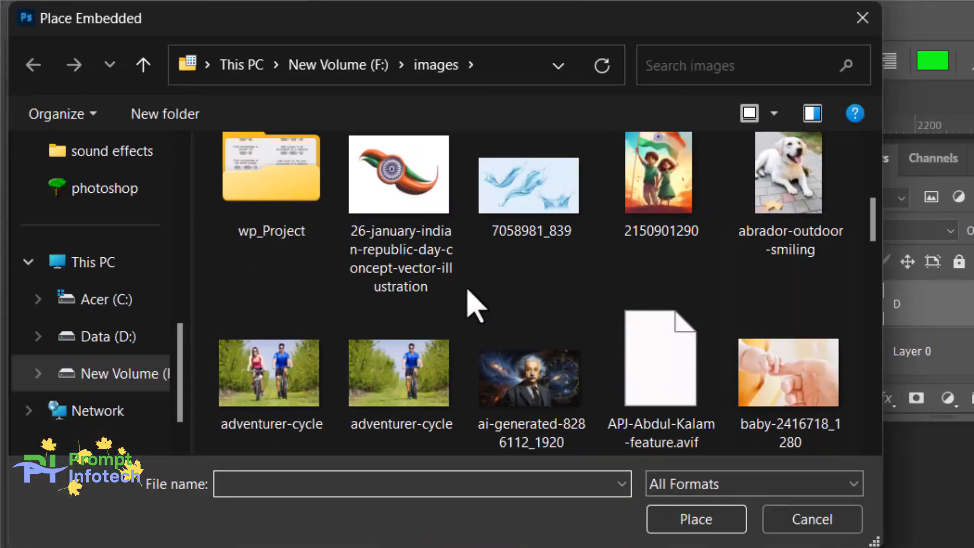
pyautogui.scroll(-10, 474, 305)
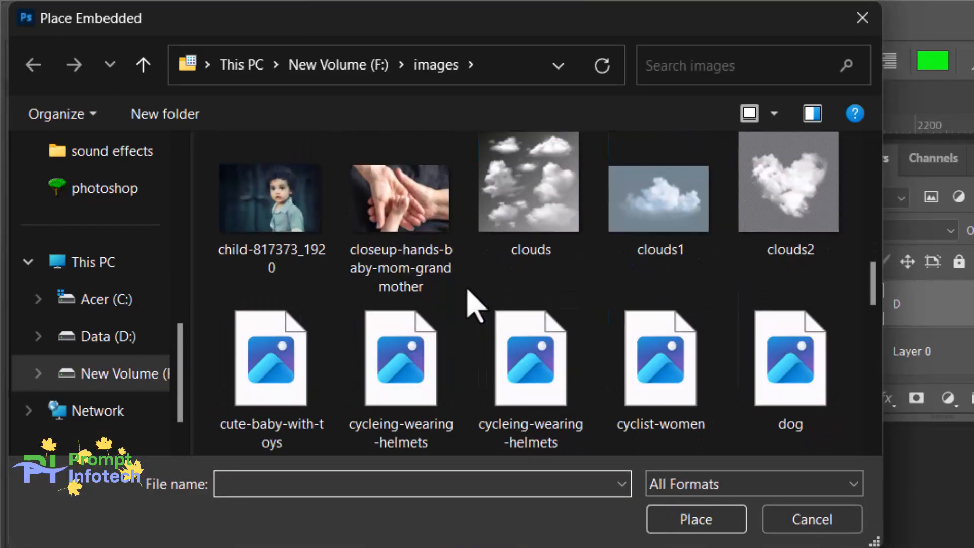
pyautogui.scroll(-8, 468, 292)
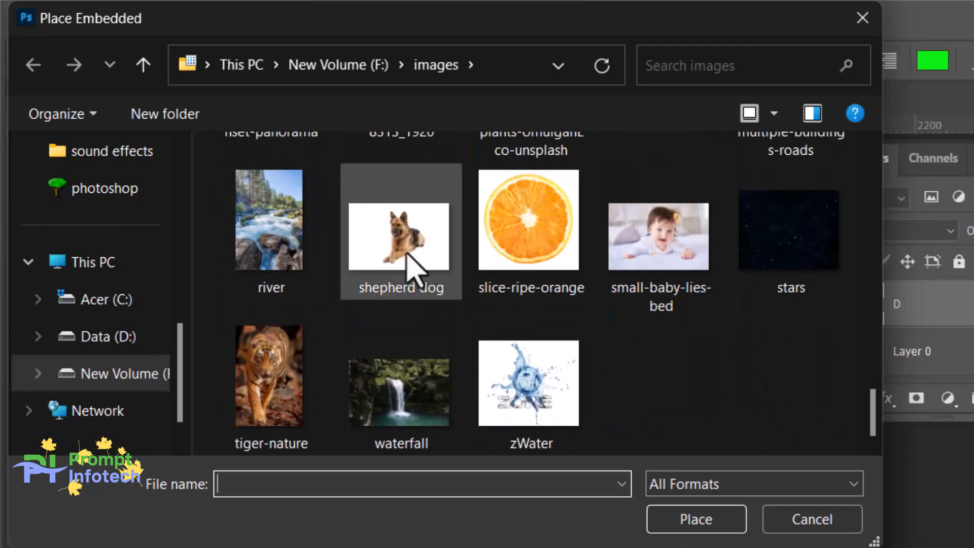
pyautogui.click(406, 253)
pyautogui.click(687, 522)
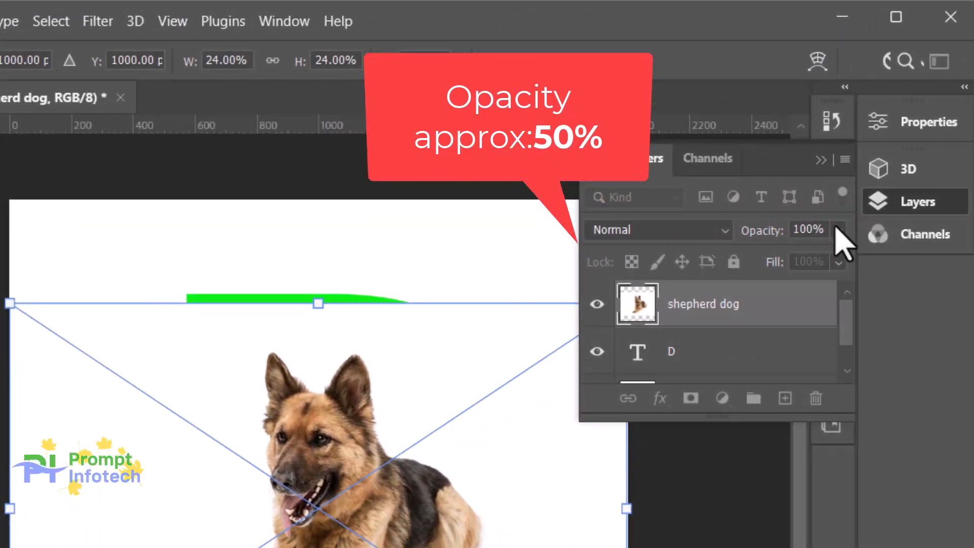
# - Lower the dog image's opacity to 45%, and enlarge and shift it so the dog straddles the D's vertical stem
pyautogui.click(839, 230)
pyautogui.click(781, 253)
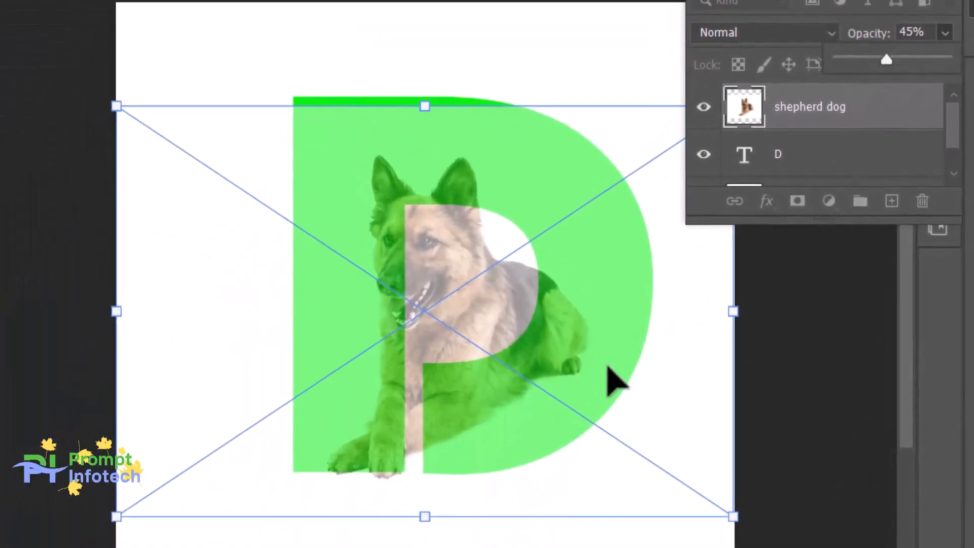
pyautogui.moveTo(609, 366); pyautogui.dragTo(516, 373)
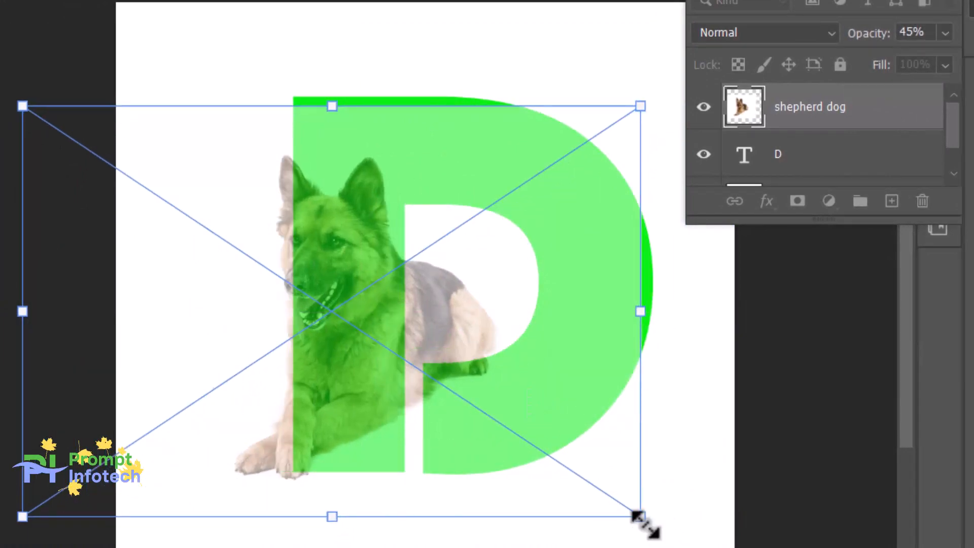
pyautogui.moveTo(640, 516); pyautogui.dragTo(760, 547)
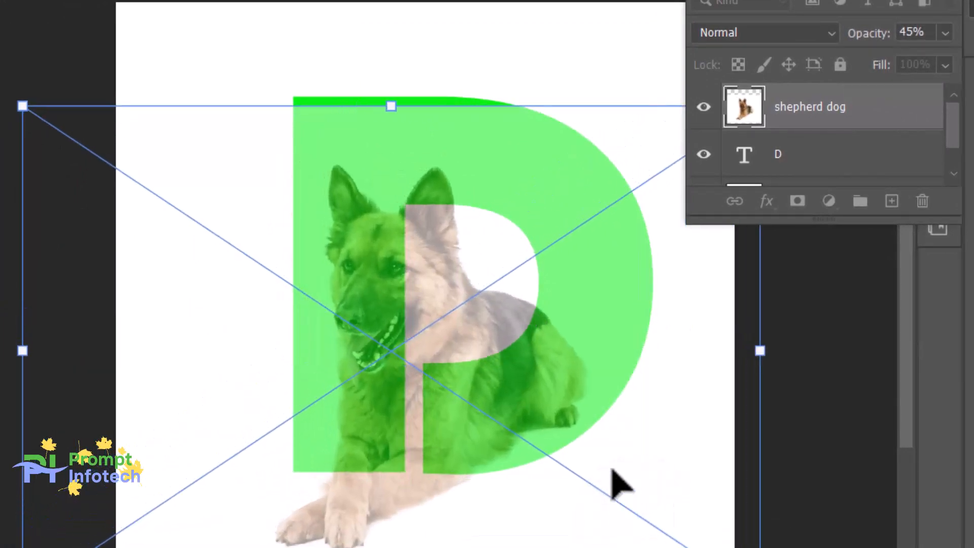
pyautogui.moveTo(612, 472); pyautogui.dragTo(541, 472)
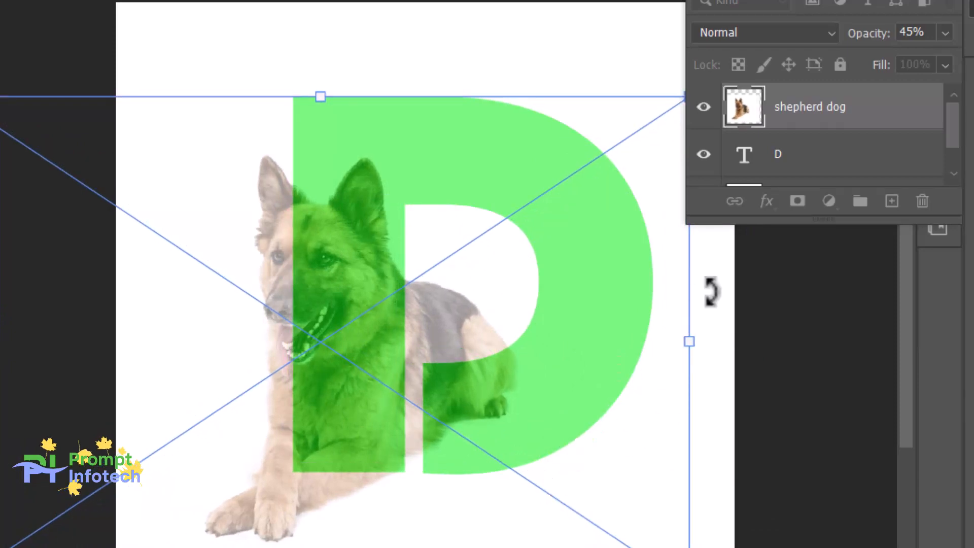
pyautogui.moveTo(374, 443); pyautogui.dragTo(361, 393)
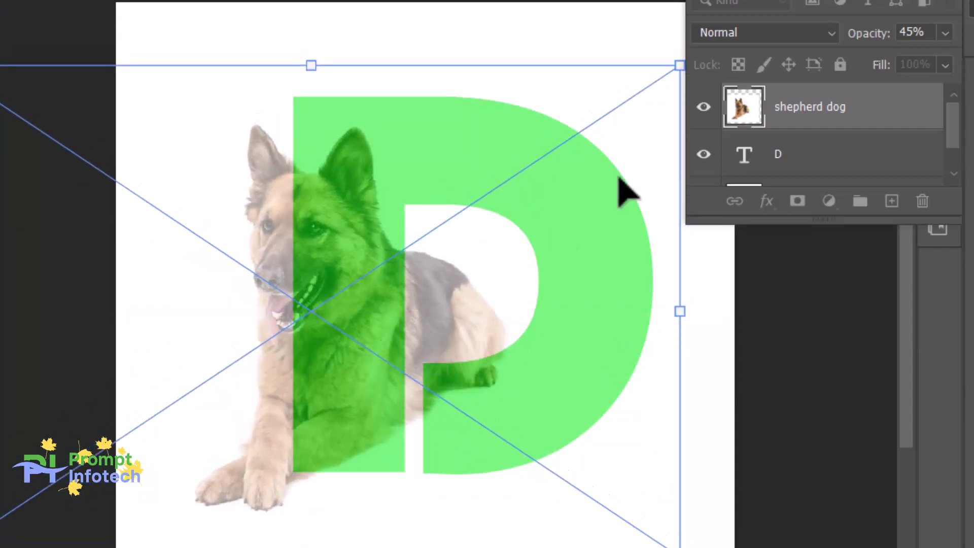
pyautogui.click(756, 54)
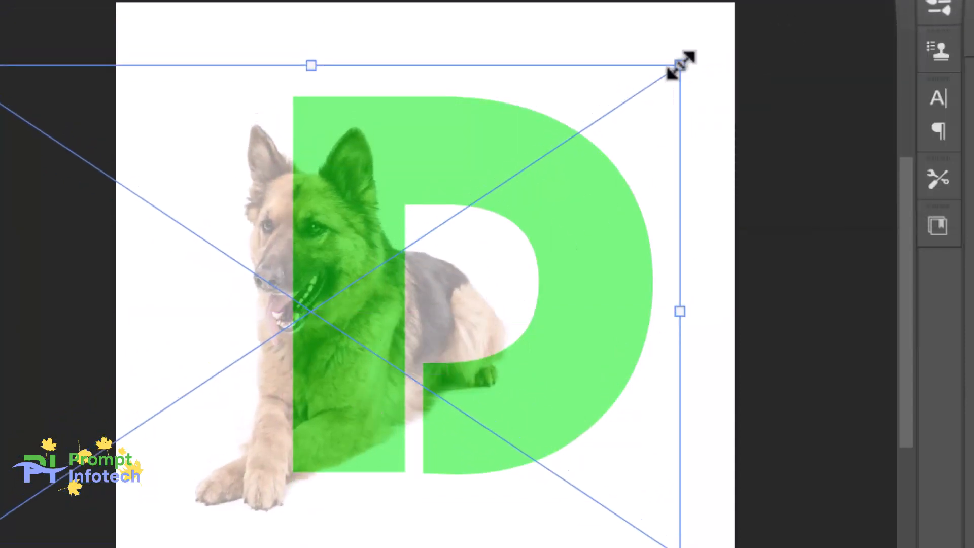
pyautogui.moveTo(684, 63); pyautogui.dragTo(734, 28)
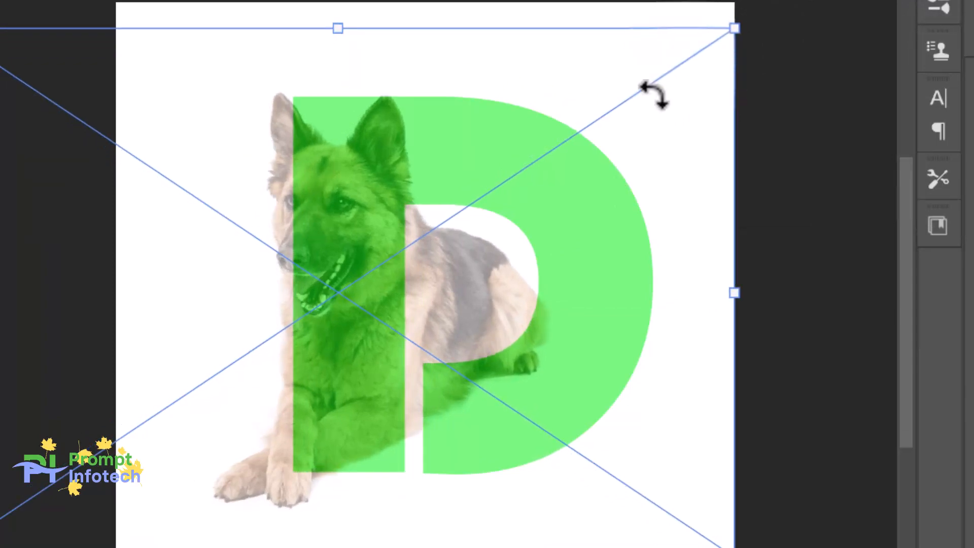
pyautogui.moveTo(338, 405); pyautogui.dragTo(314, 393)
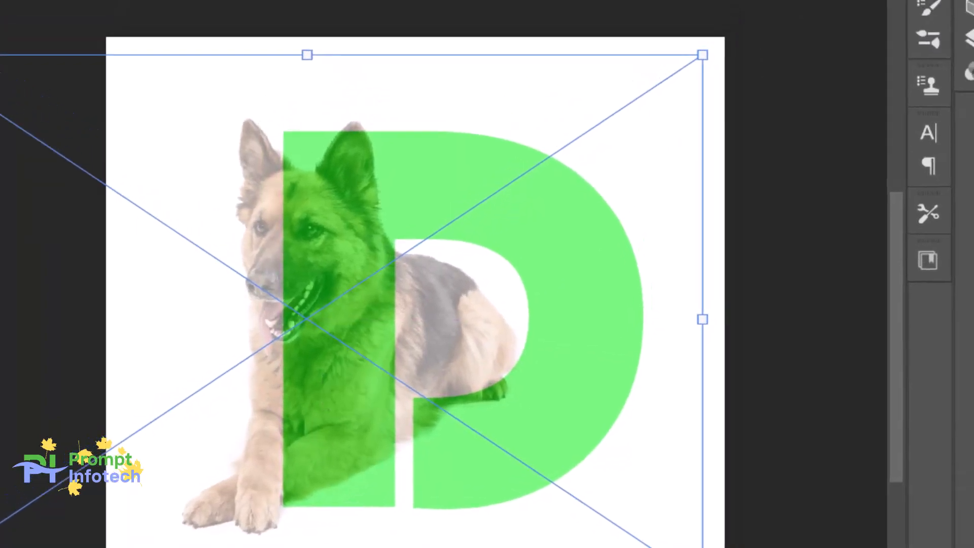
pyautogui.press('Return')
pyautogui.press('t')
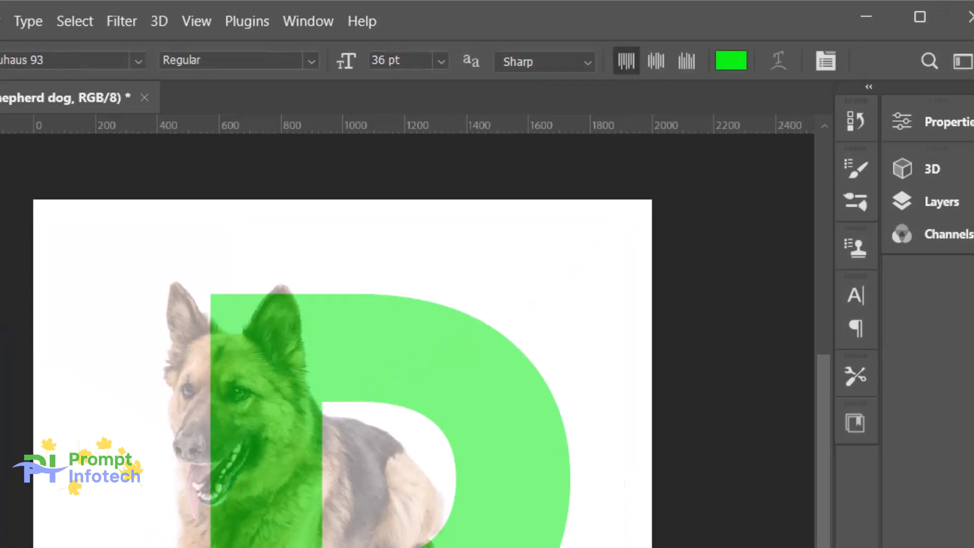
# - Set the shepherd dog layer's opacity back to 100%
pyautogui.click(945, 211)
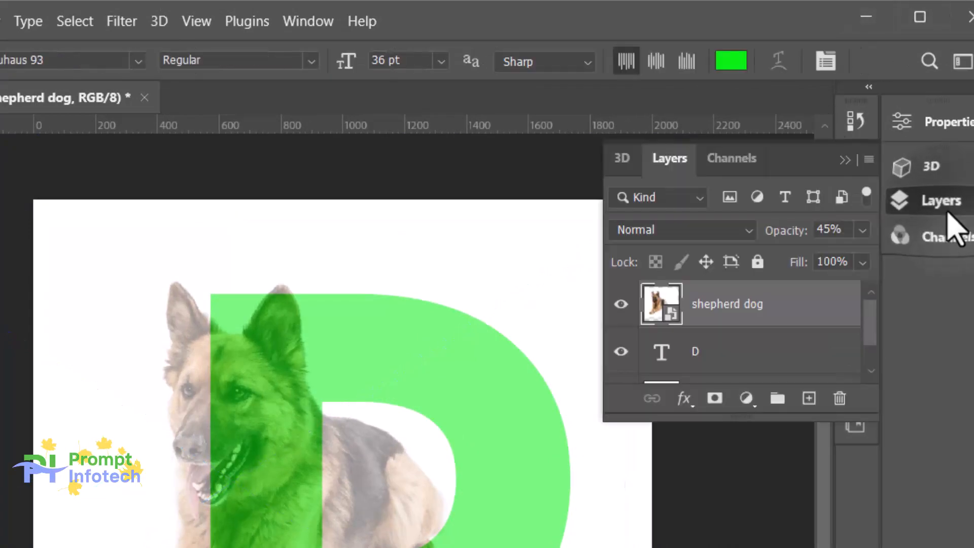
pyautogui.click(862, 231)
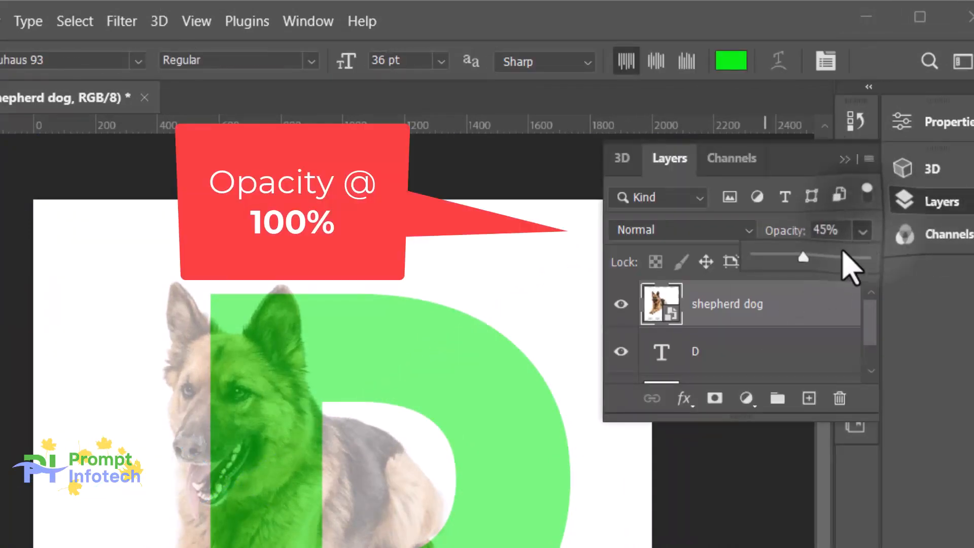
pyautogui.moveTo(805, 257); pyautogui.dragTo(921, 262)
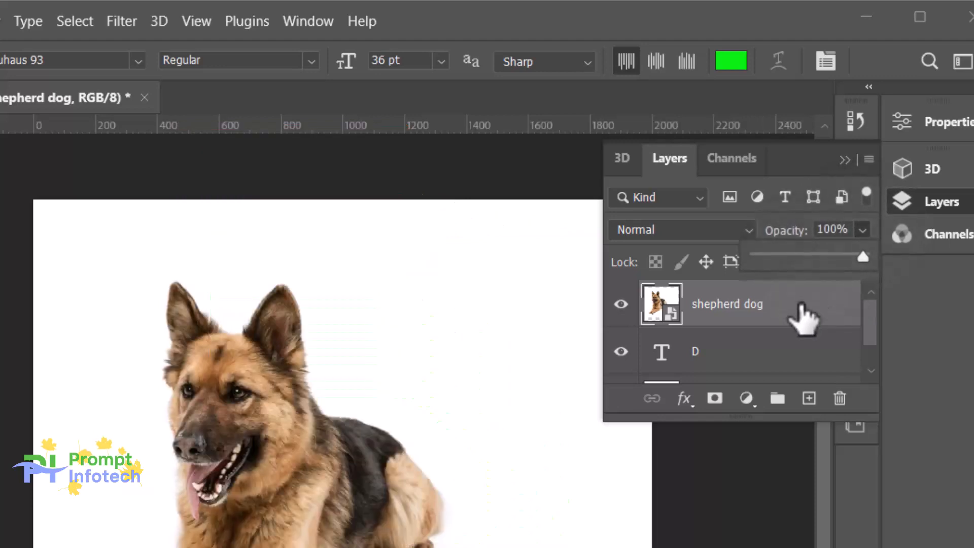
# - Duplicate the shepherd dog layer and clip the original dog layer to the D text with a clipping mask
pyautogui.moveTo(805, 320); pyautogui.dragTo(810, 398)
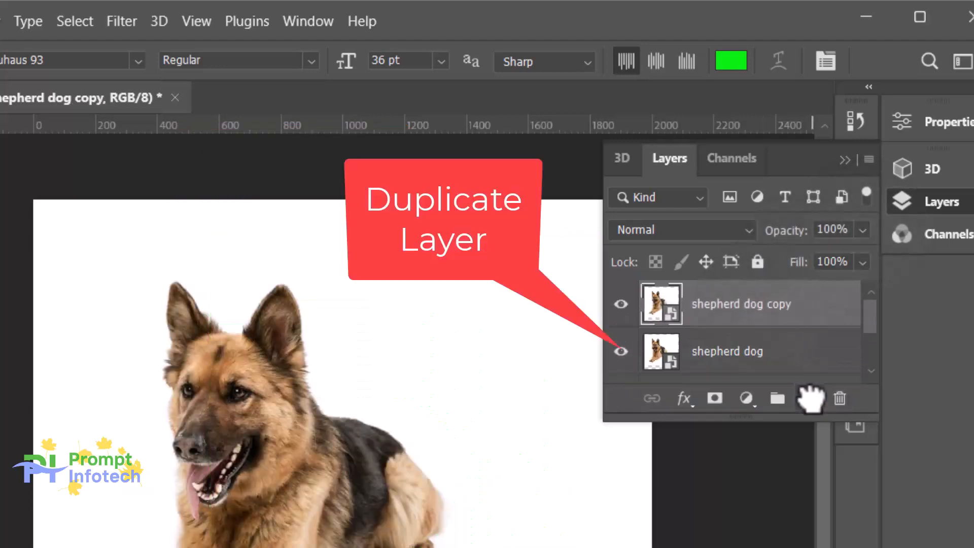
pyautogui.click(735, 351)
pyautogui.rightClick(735, 355)
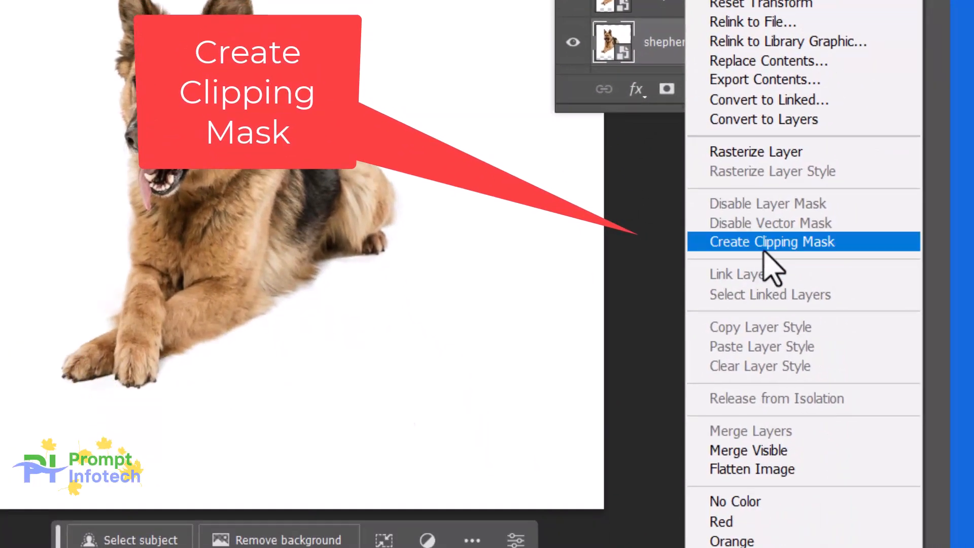
pyautogui.click(768, 244)
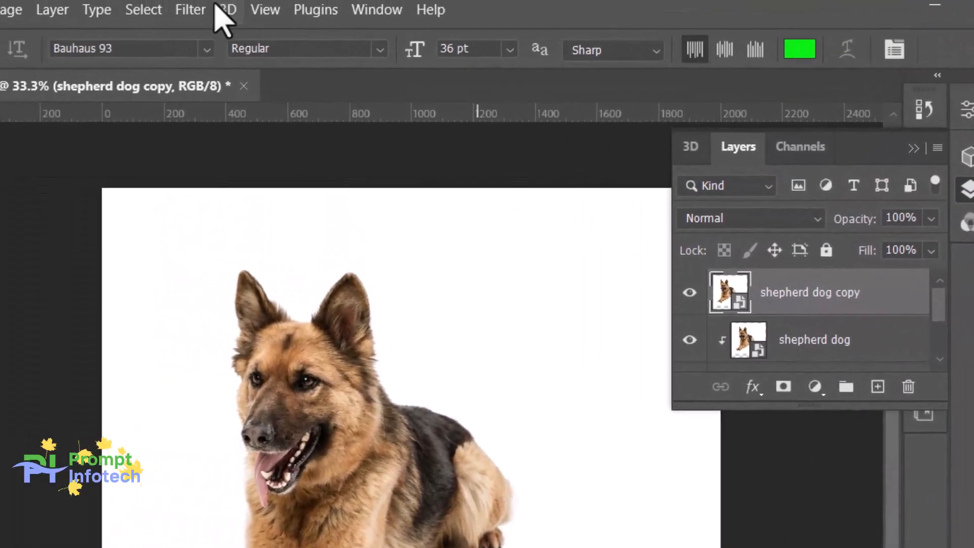
# - Select the dog as the subject on the shepherd dog copy layer and add a layer mask from that selection
pyautogui.click(143, 9)
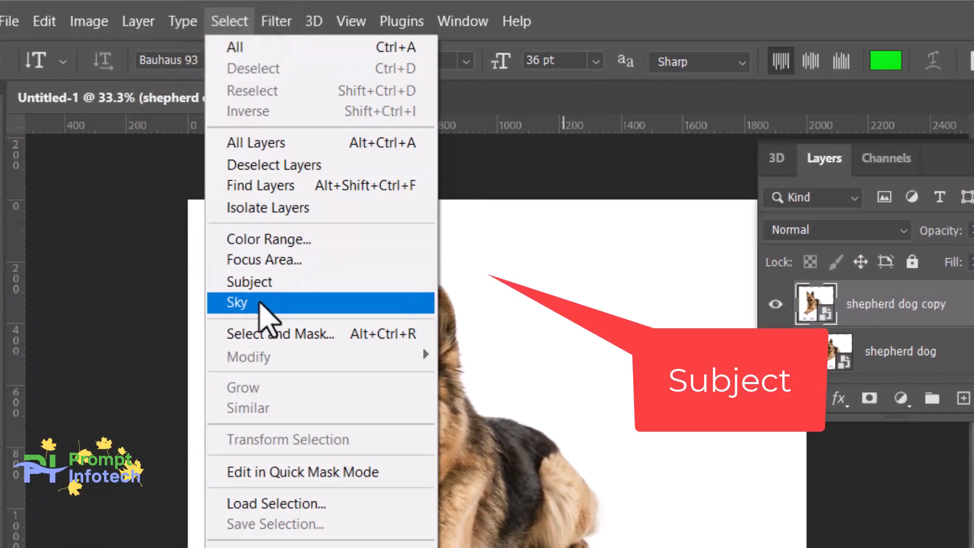
pyautogui.click(263, 284)
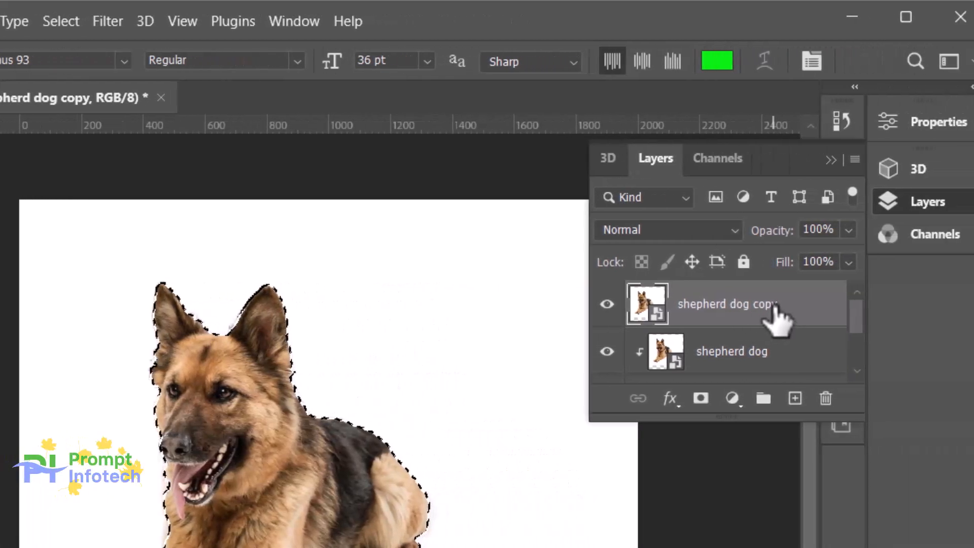
pyautogui.click(691, 401)
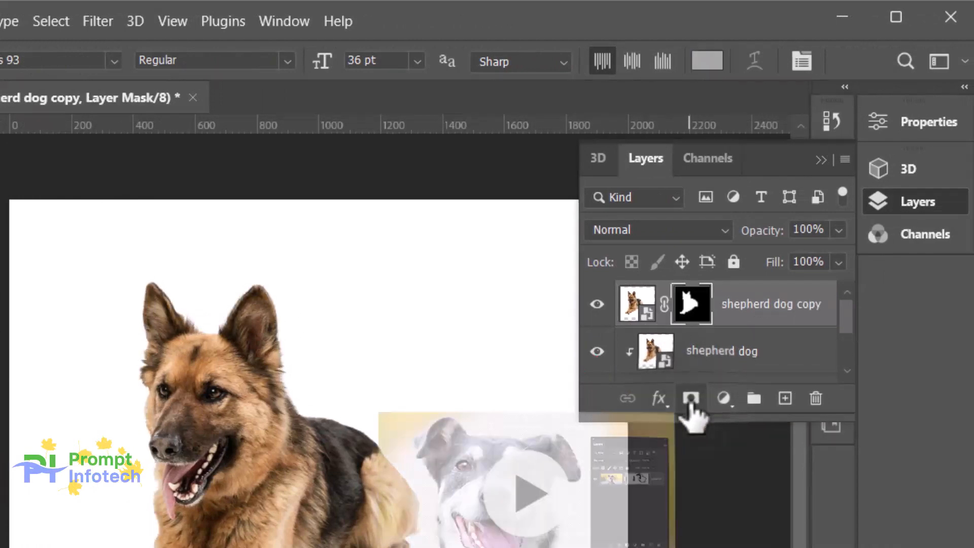
# - Load the pixels of the D text layer as a selection
pyautogui.scroll(-1, 755, 342)
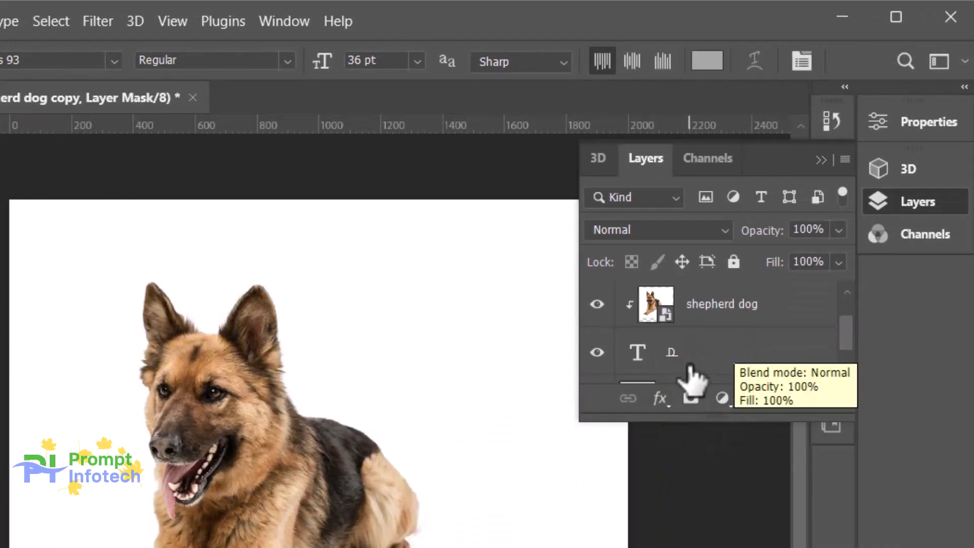
pyautogui.rightClick(643, 350)
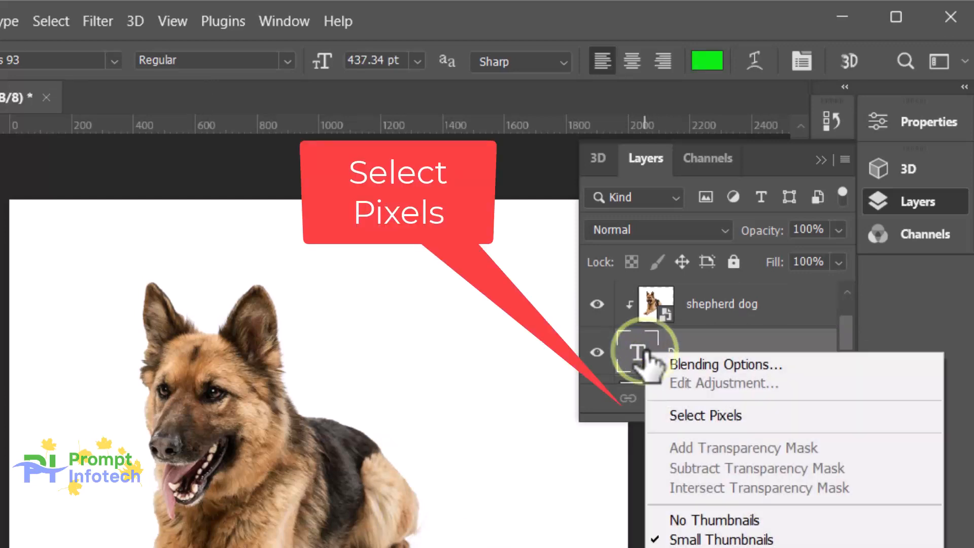
pyautogui.click(678, 412)
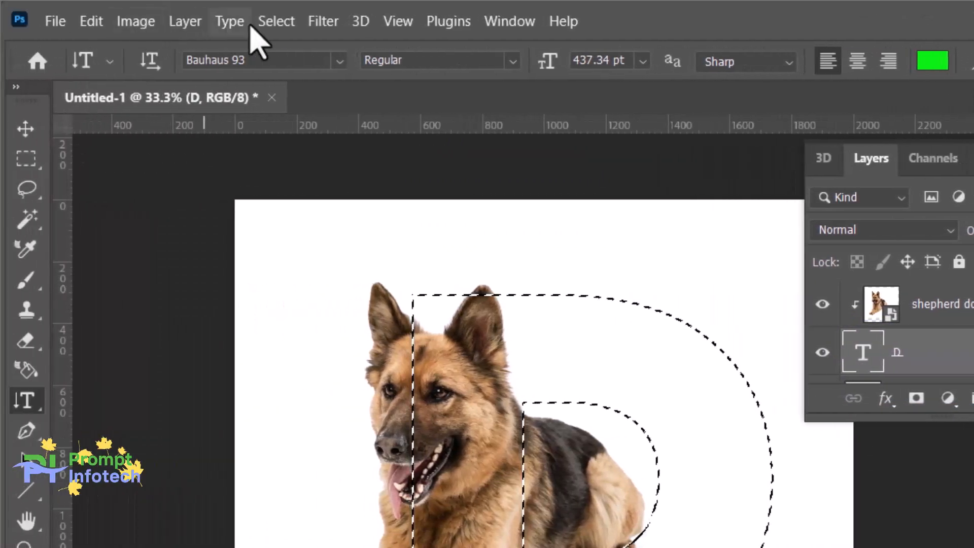
# - Invert the D-shaped selection and make the layer mask of the shepherd dog copy layer active for editing
pyautogui.click(288, 23)
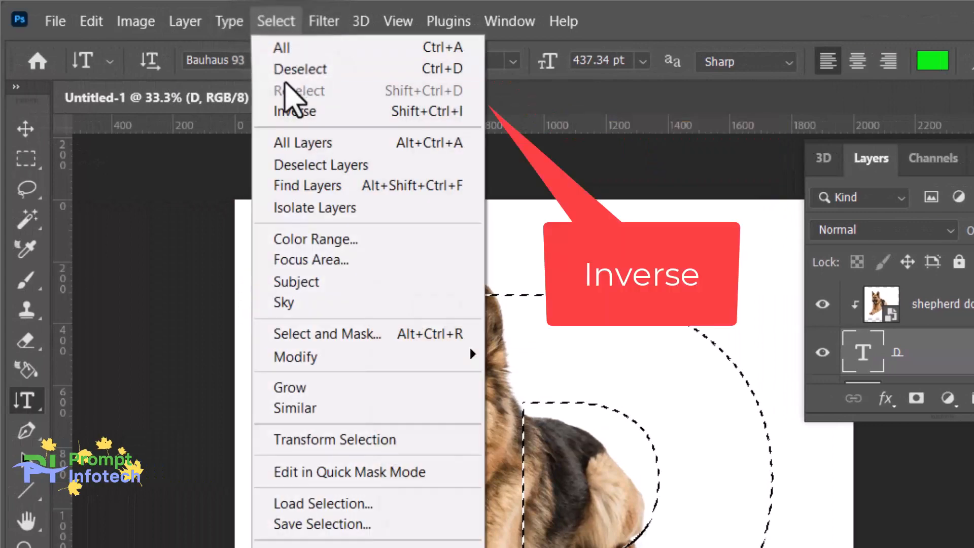
pyautogui.click(292, 118)
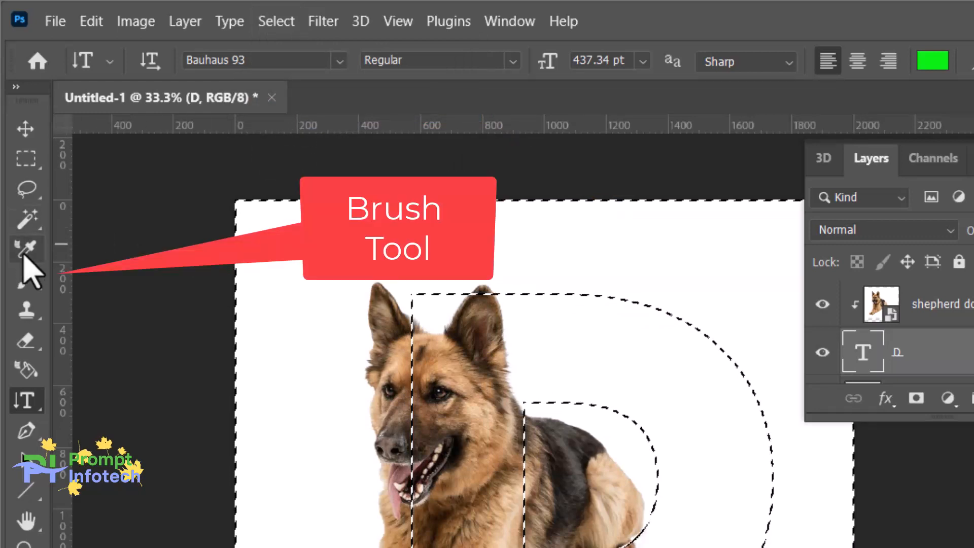
pyautogui.click(26, 278)
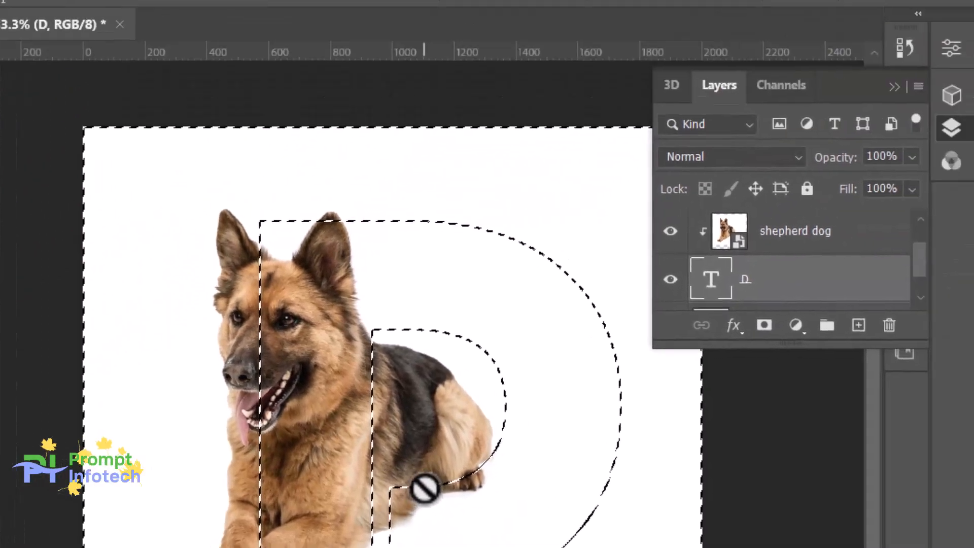
pyautogui.scroll(1, 807, 328)
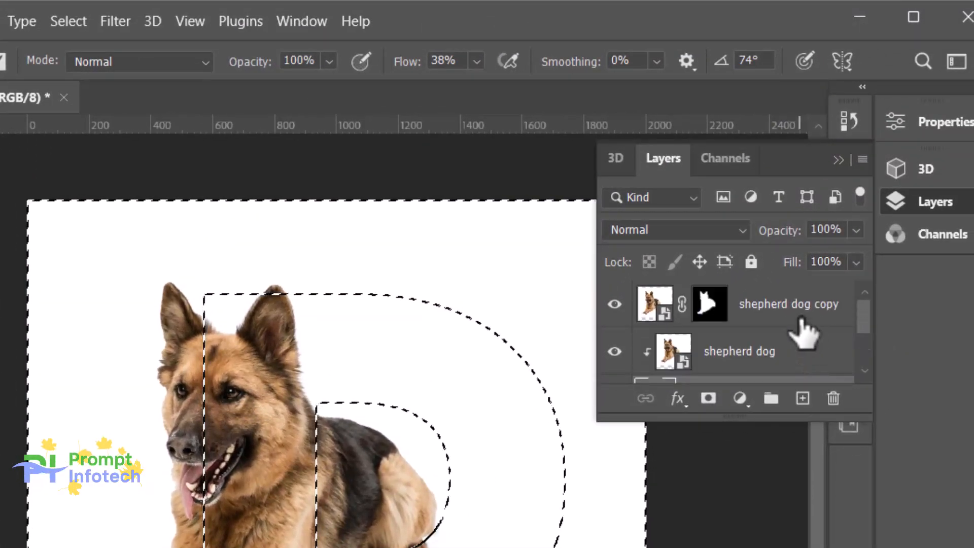
pyautogui.click(731, 303)
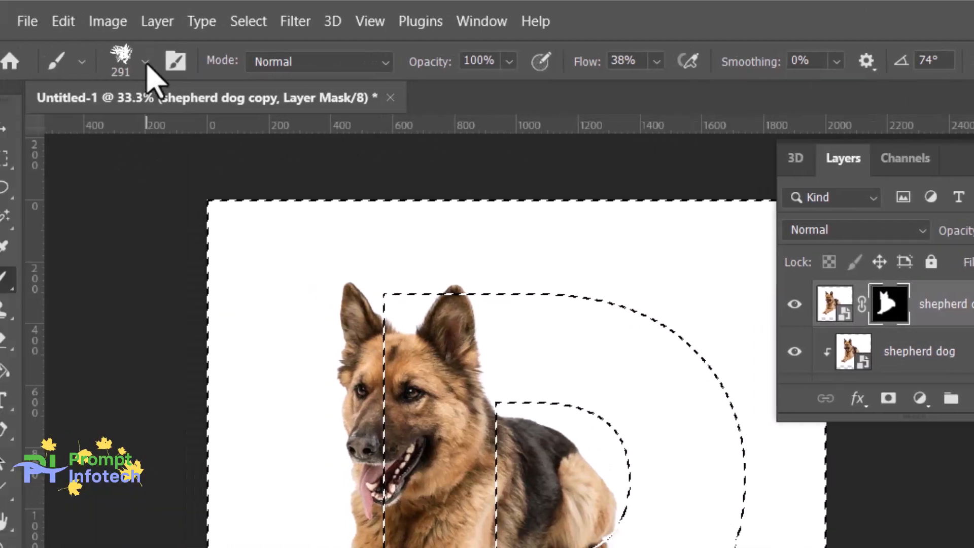
# - Erase the dog's back and hindquarters inside the D's inner opening on the shepherd dog copy's mask with the Eraser tool, and deselect
pyautogui.click(151, 61)
pyautogui.click(32, 274)
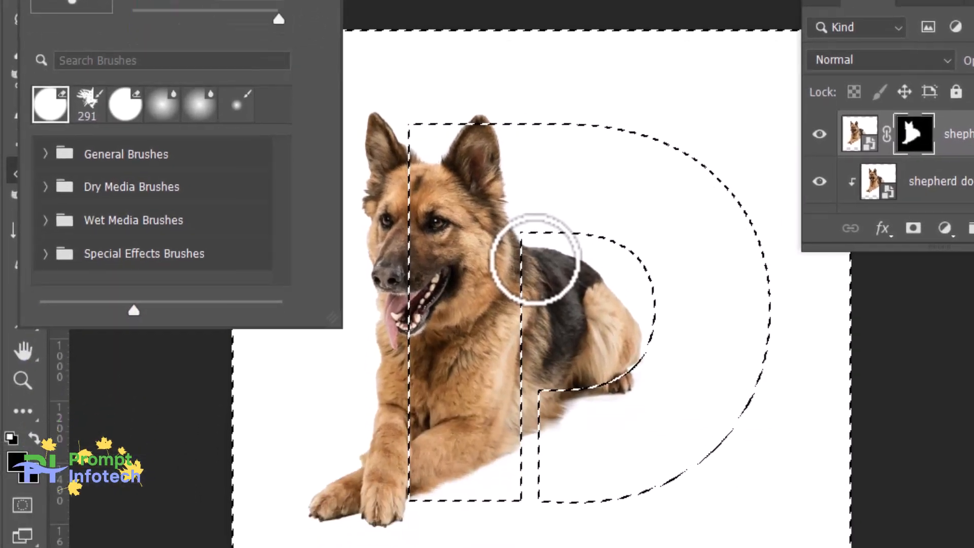
pyautogui.moveTo(526, 415); pyautogui.dragTo(519, 506)
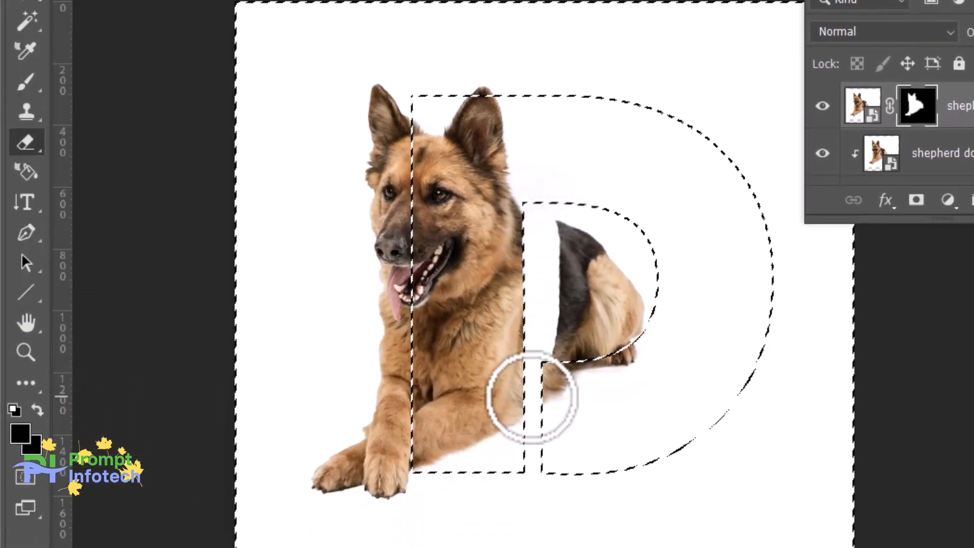
pyautogui.moveTo(536, 426)
pyautogui.mouseDown()
pyautogui.moveTo(561, 305)
pyautogui.moveTo(583, 330)
pyautogui.moveTo(539, 374)
pyautogui.moveTo(562, 202)
pyautogui.mouseUp()
pyautogui.moveTo(604, 383)
pyautogui.mouseDown()
pyautogui.moveTo(670, 256)
pyautogui.moveTo(636, 285)
pyautogui.moveTo(597, 402)
pyautogui.moveTo(639, 277)
pyautogui.moveTo(567, 288)
pyautogui.moveTo(517, 347)
pyautogui.moveTo(548, 247)
pyautogui.mouseUp()
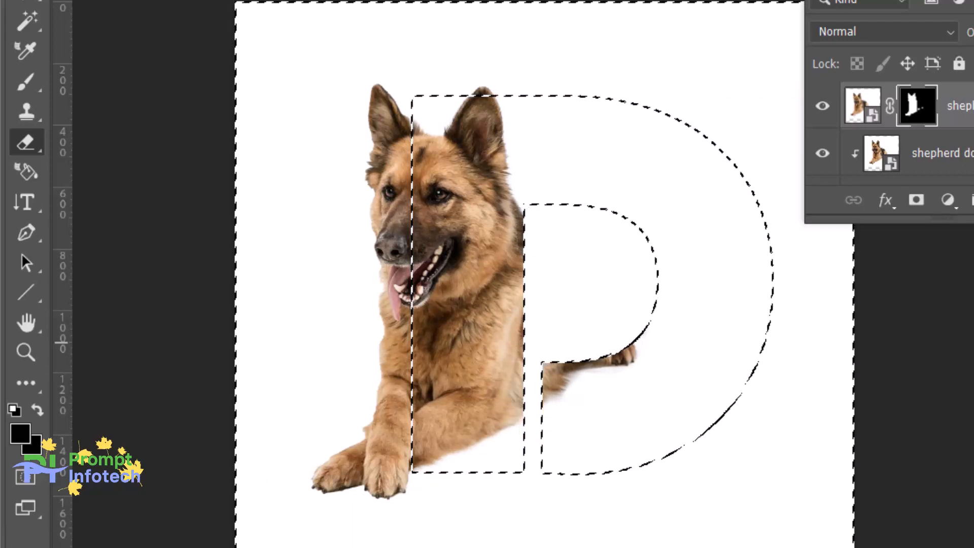
pyautogui.hotkey('ctrl', 'd')
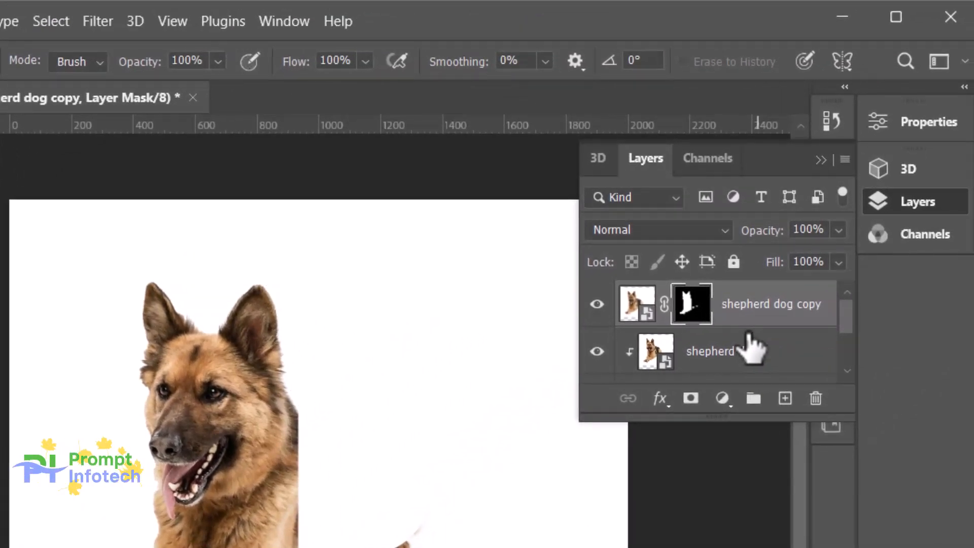
# - Open the blending options of the D text layer and enable the yellow-orange Stroke effect
pyautogui.scroll(-1, 750, 349)
pyautogui.click(660, 355)
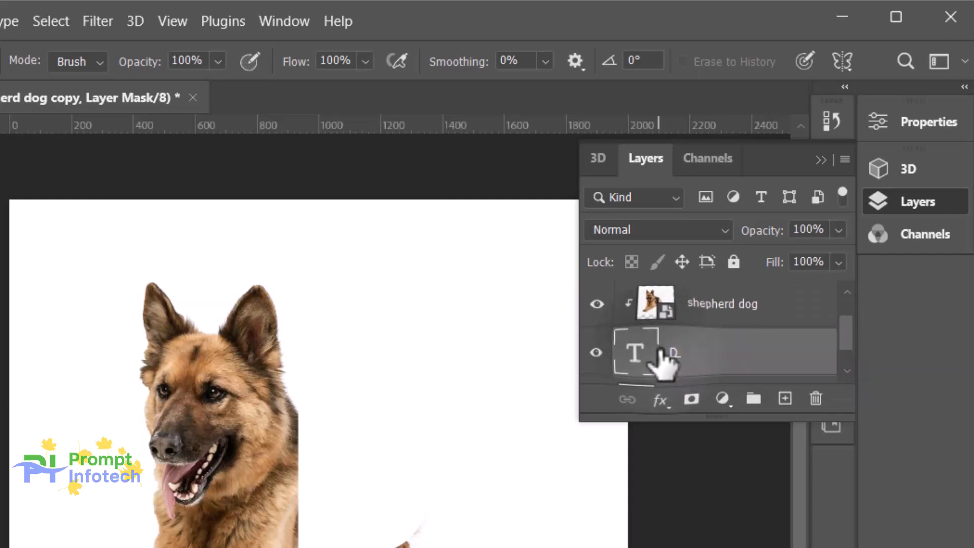
pyautogui.rightClick(637, 351)
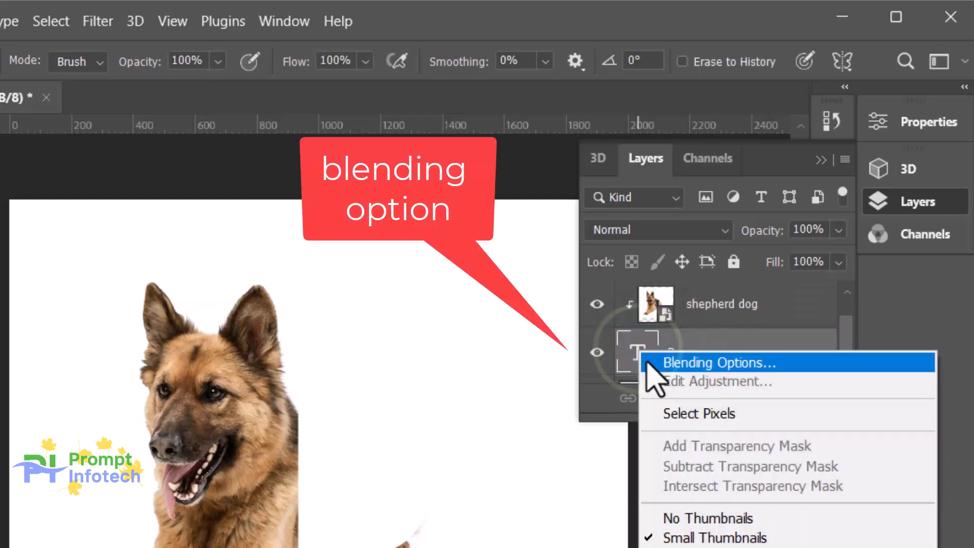
pyautogui.click(647, 363)
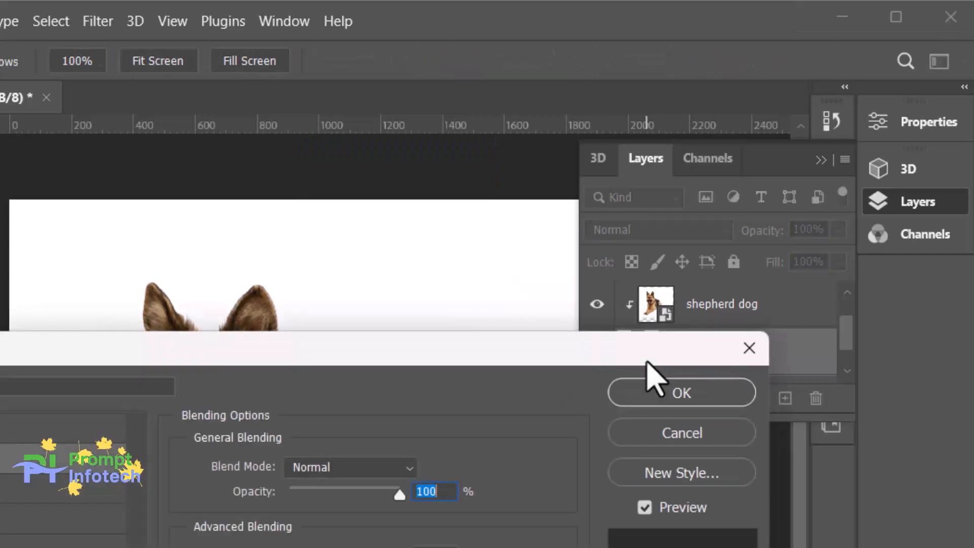
pyautogui.moveTo(472, 375); pyautogui.dragTo(696, 547)
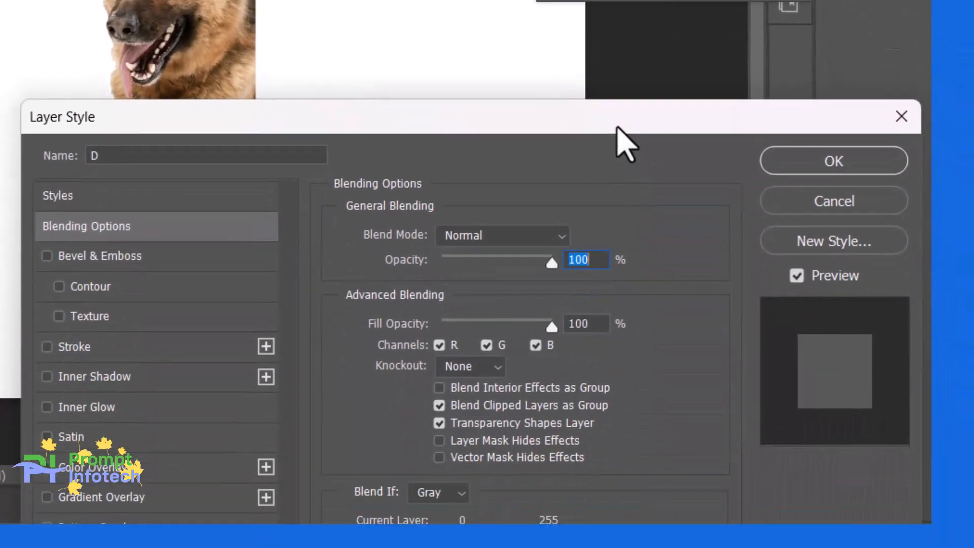
pyautogui.click(47, 347)
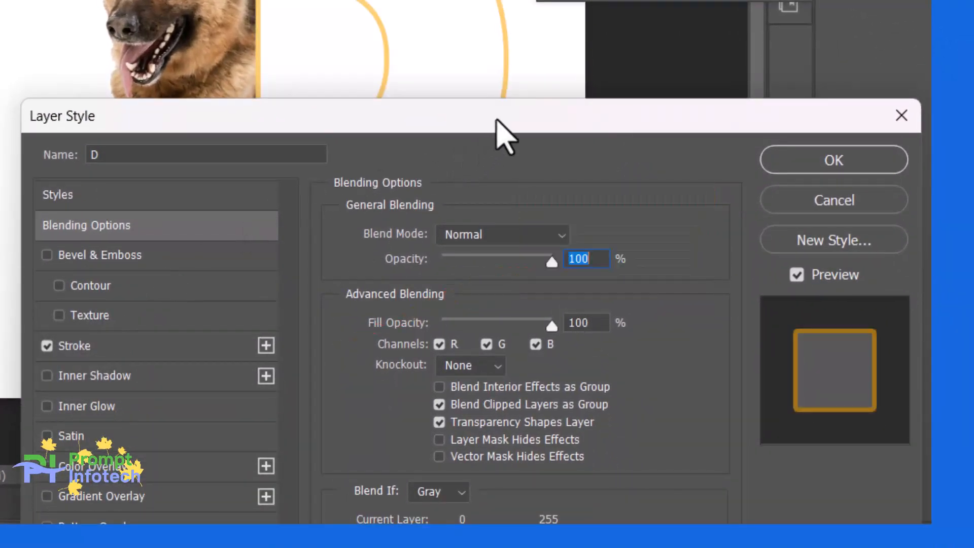
pyautogui.moveTo(506, 137); pyautogui.dragTo(468, 261)
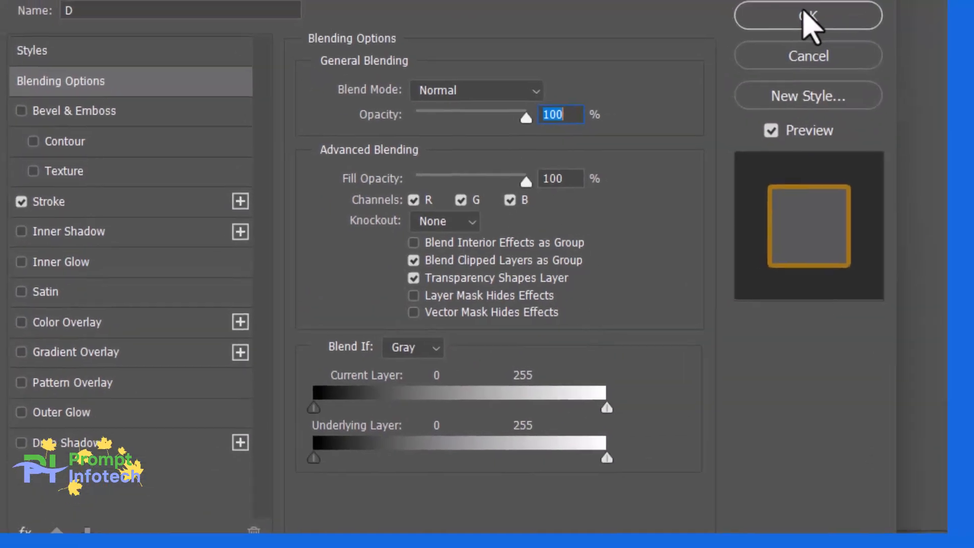
# - Add a Color Overlay to the D text layer in a bright sky blue with hue 191° and apply the layer style
pyautogui.click(94, 337)
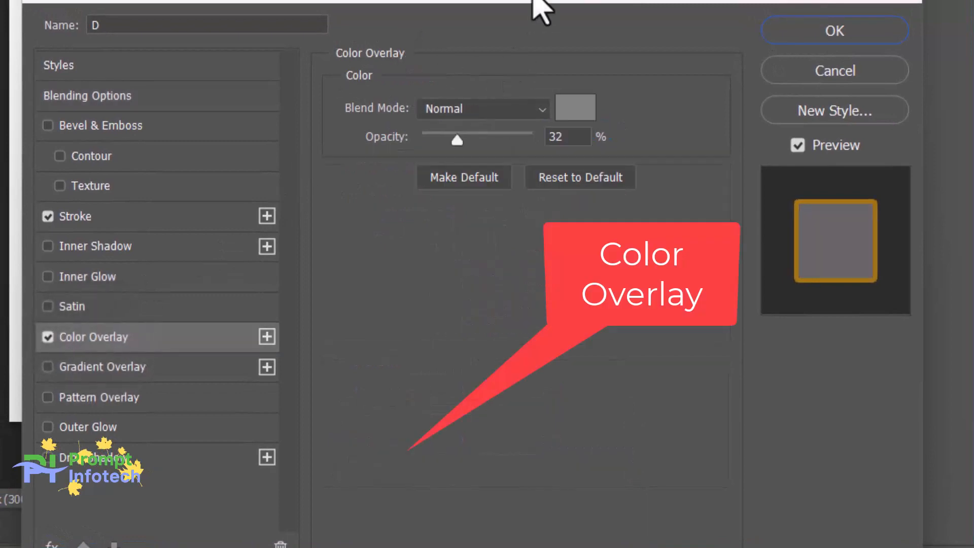
pyautogui.moveTo(531, 4); pyautogui.dragTo(382, 377)
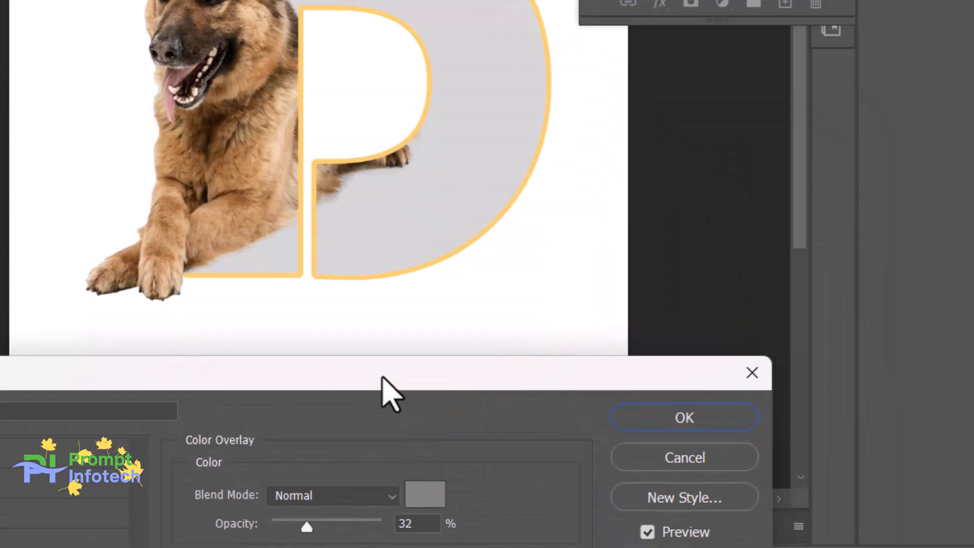
pyautogui.moveTo(381, 377); pyautogui.dragTo(430, 229)
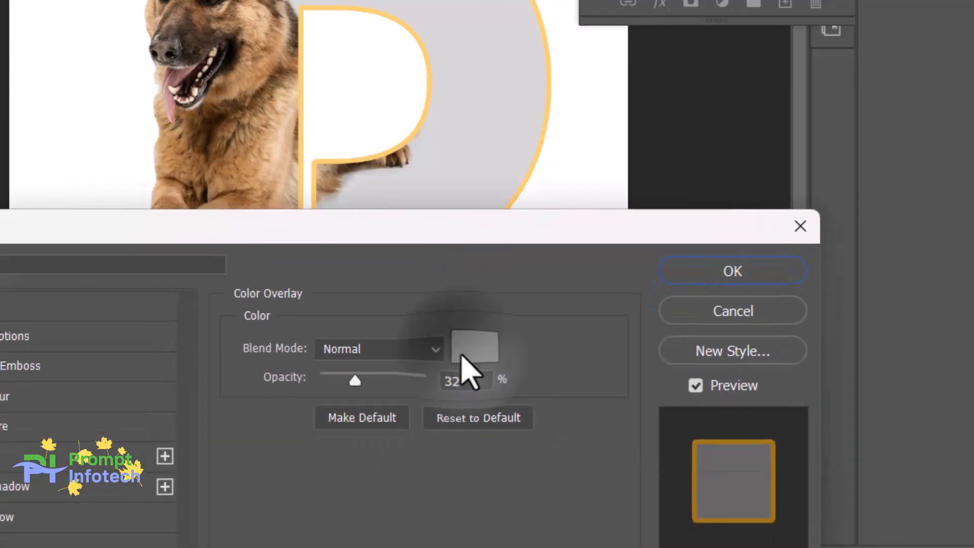
pyautogui.click(467, 351)
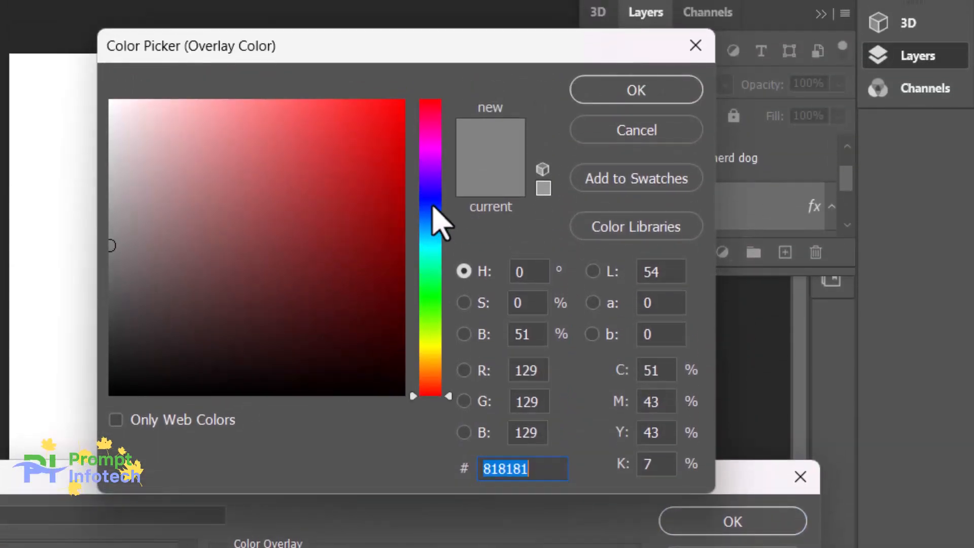
pyautogui.click(433, 206)
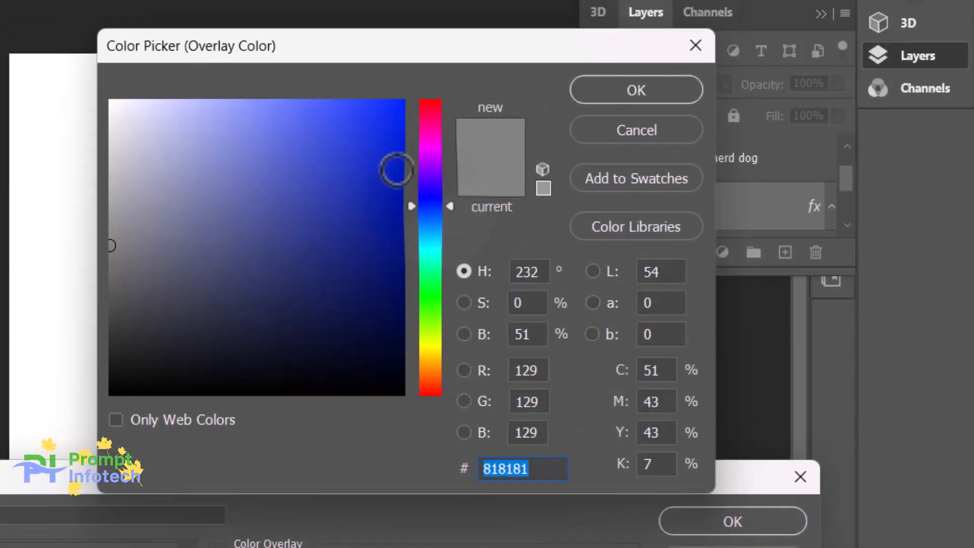
pyautogui.click(426, 240)
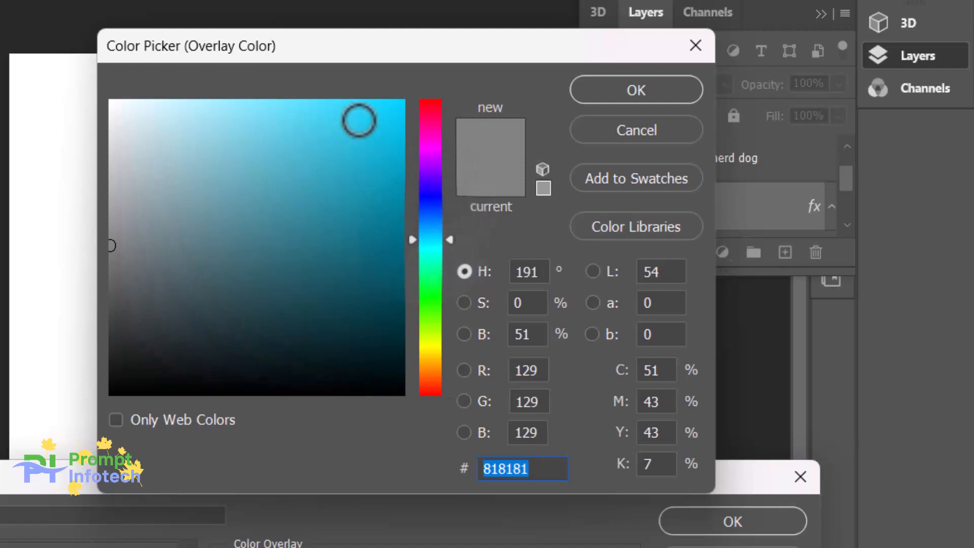
pyautogui.click(358, 120)
pyautogui.click(604, 101)
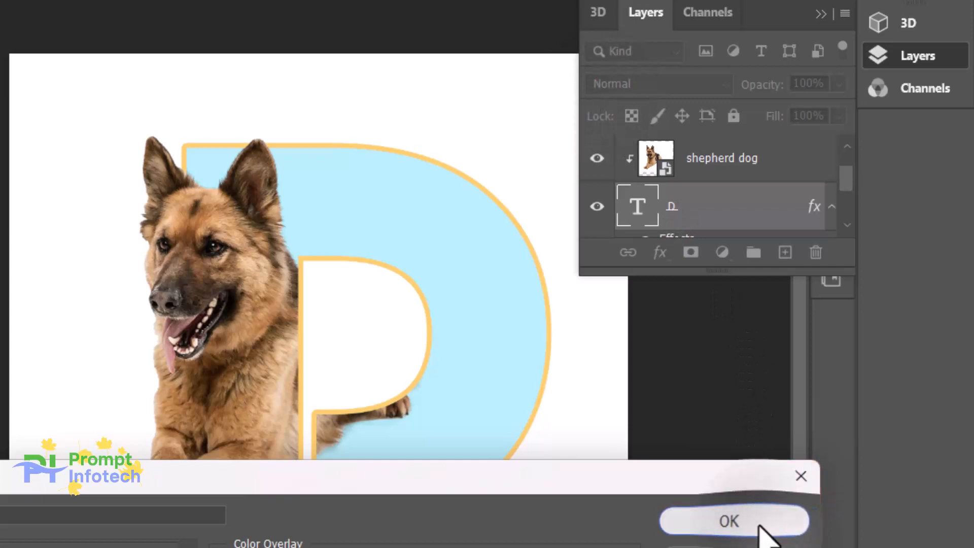
pyautogui.click(702, 523)
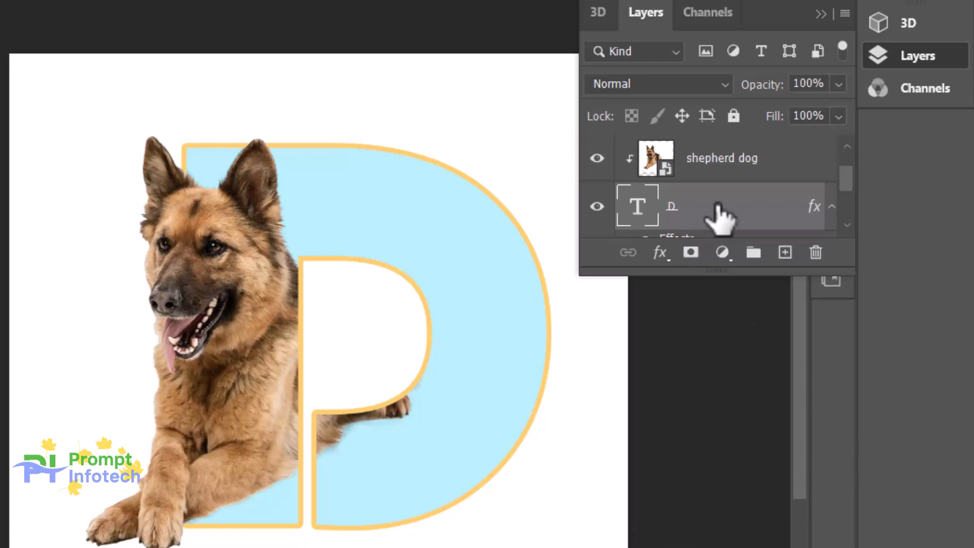
# - Add a Gradient fill layer directly above the white background layer, Layer 0
pyautogui.scroll(-1, 720, 208)
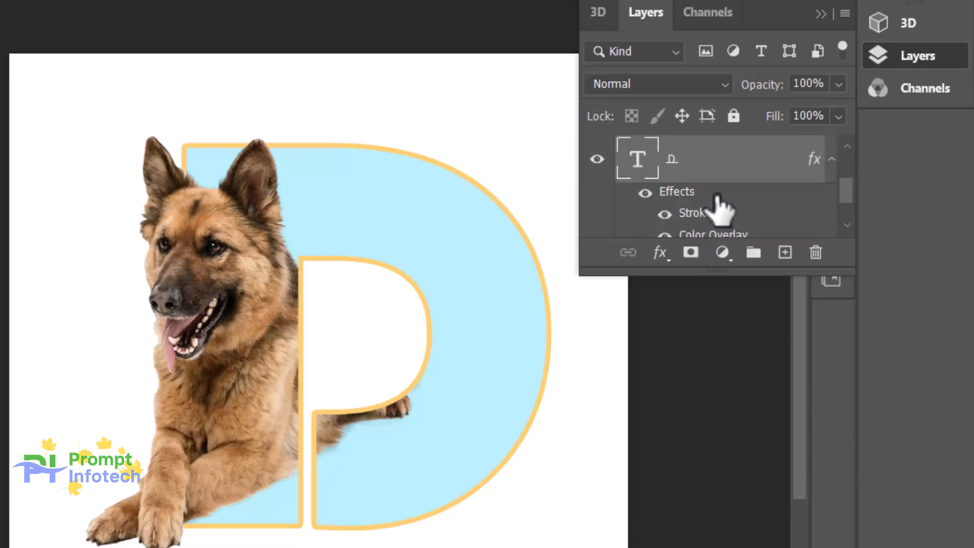
pyautogui.scroll(-1, 720, 203)
pyautogui.click(701, 216)
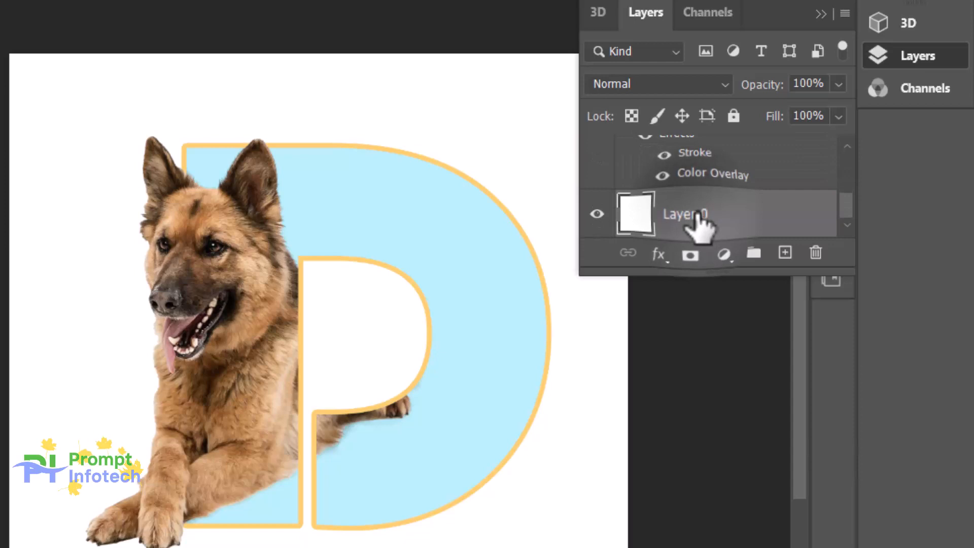
pyautogui.click(721, 253)
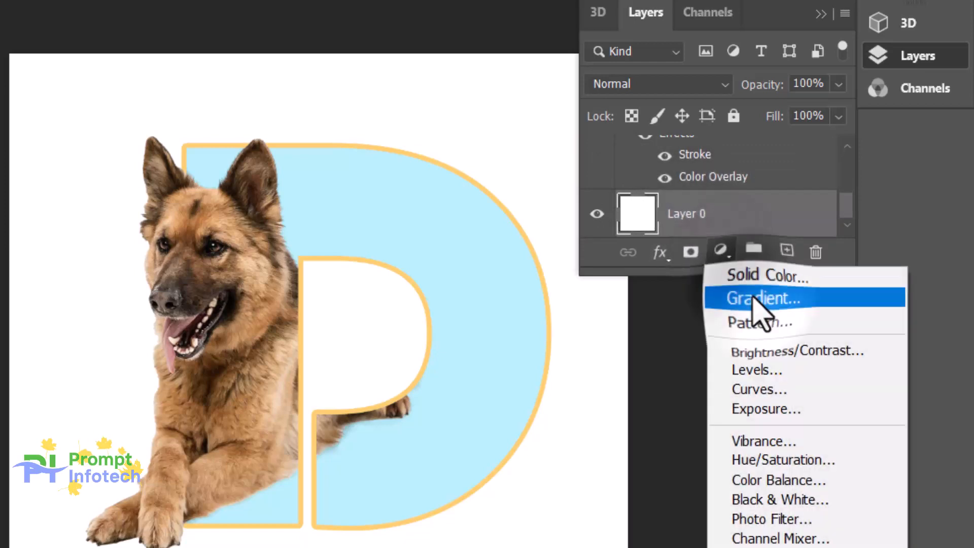
pyautogui.click(754, 300)
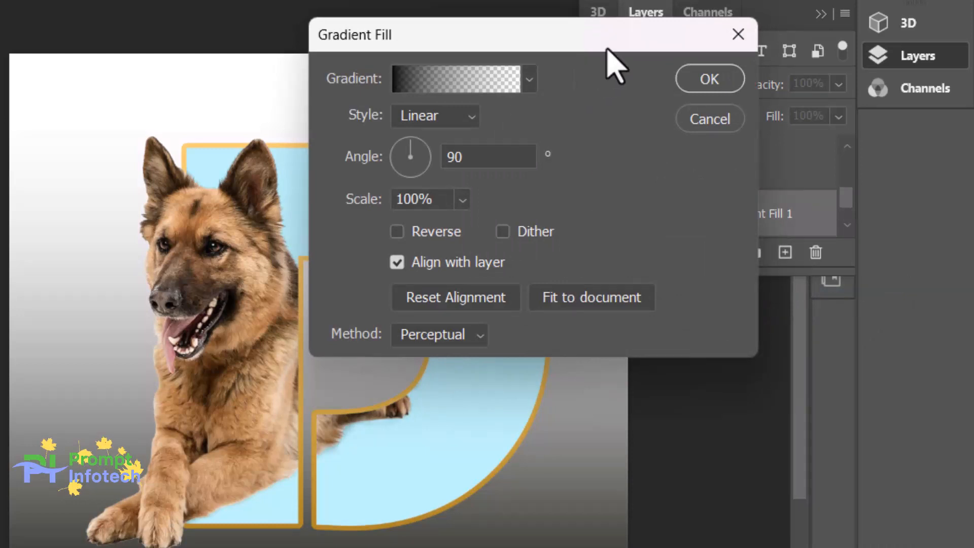
pyautogui.moveTo(628, 39); pyautogui.dragTo(827, 90)
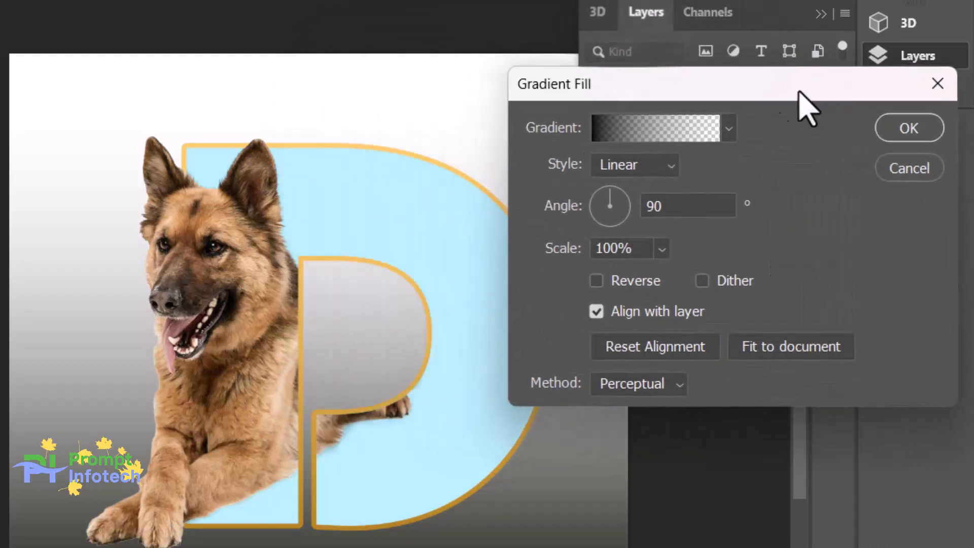
# - Edit the fill's gradient and set its starting colour stop to the yellow-orange sampled from the D's stroke
pyautogui.click(673, 131)
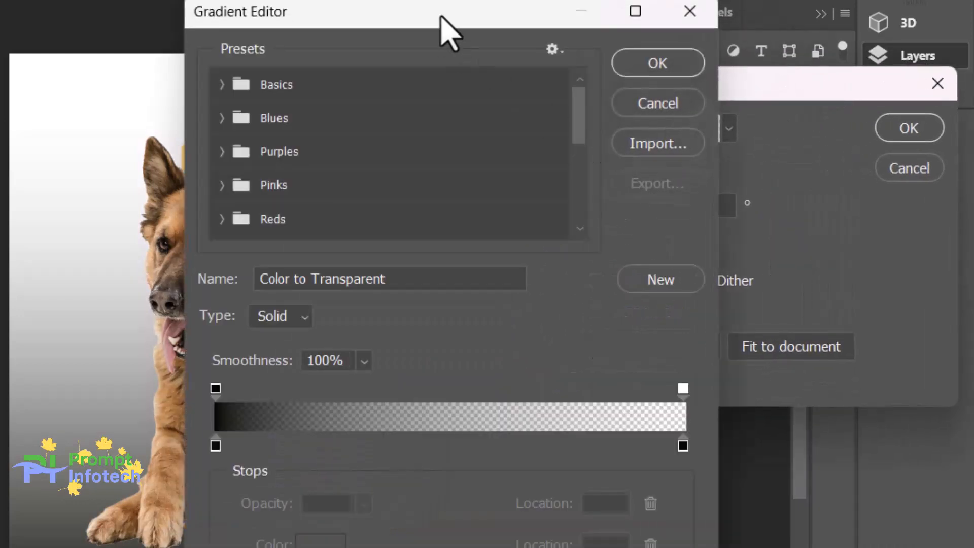
pyautogui.moveTo(449, 33); pyautogui.dragTo(756, 37)
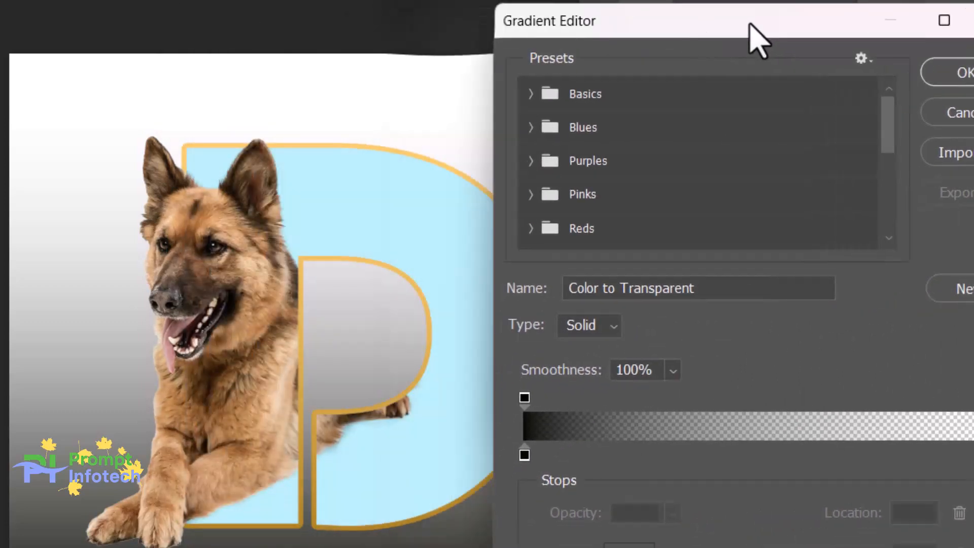
pyautogui.click(525, 455)
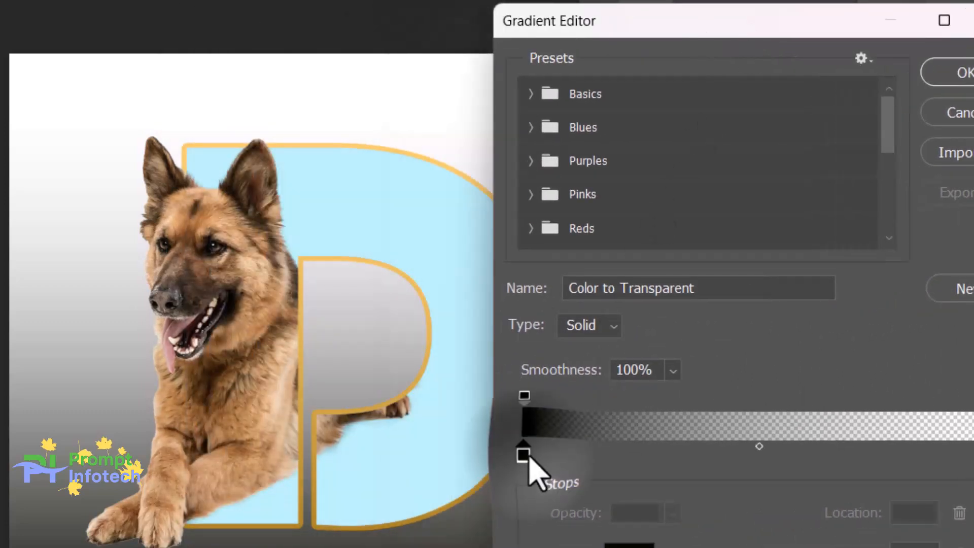
pyautogui.click(419, 155)
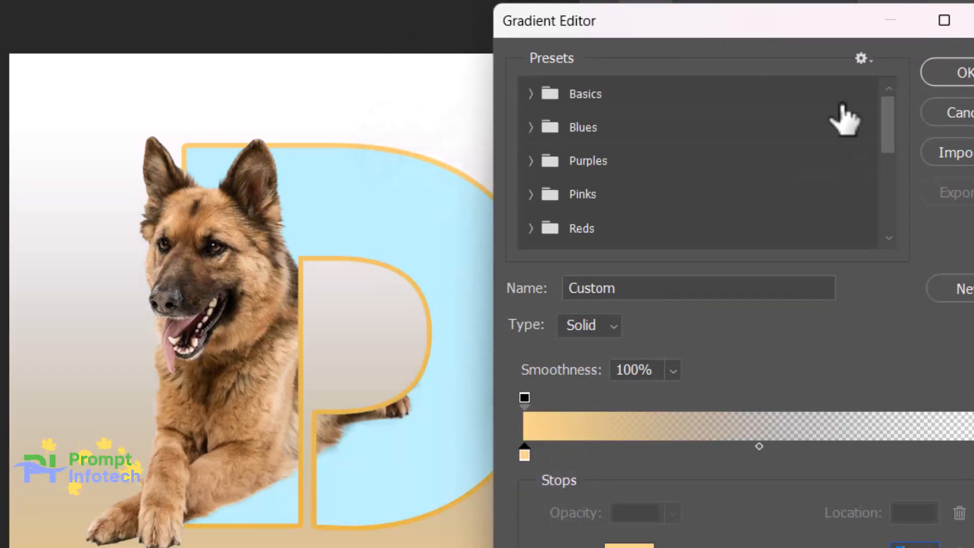
# - Set the gradient's ending colour stop to the light blue sampled from the D's face and accept the edited gradient
pyautogui.moveTo(835, 28); pyautogui.dragTo(780, 14)
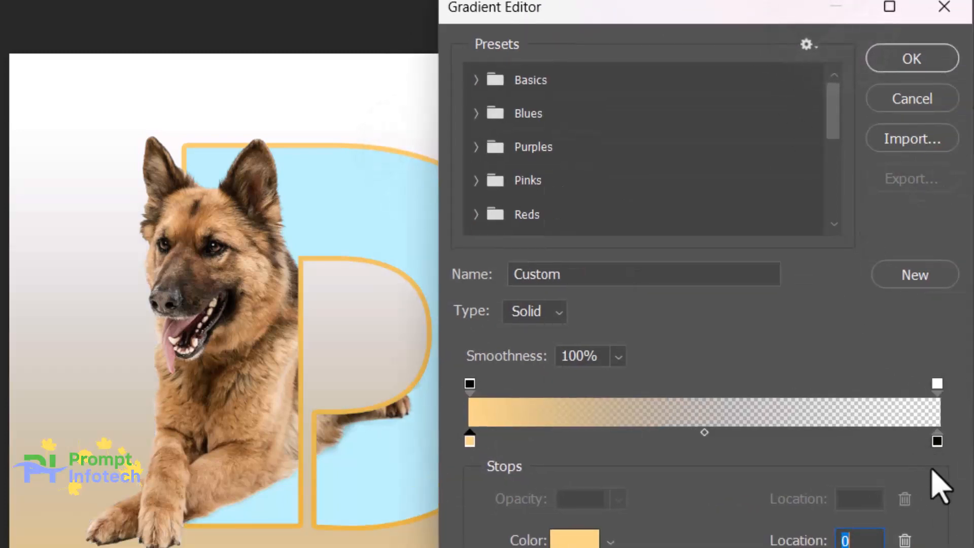
pyautogui.click(937, 442)
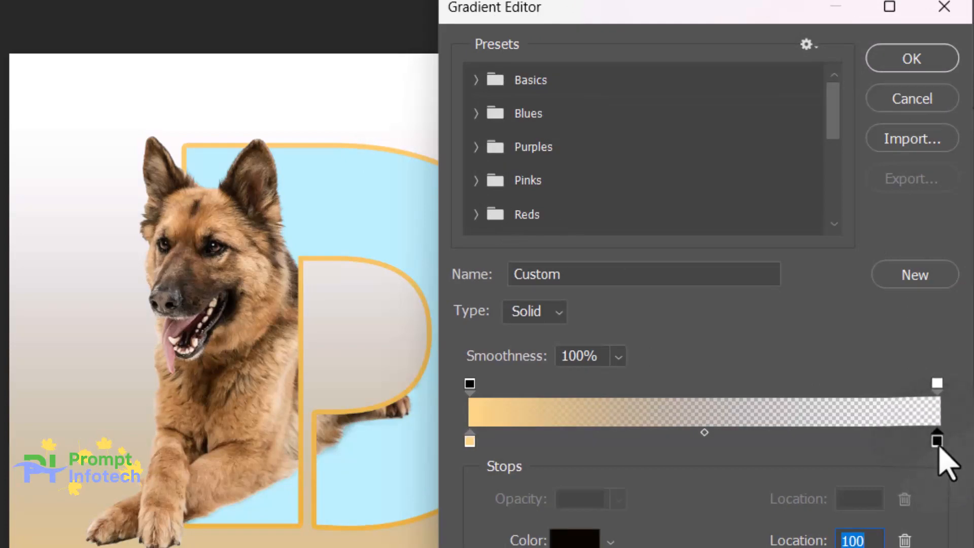
pyautogui.click(392, 215)
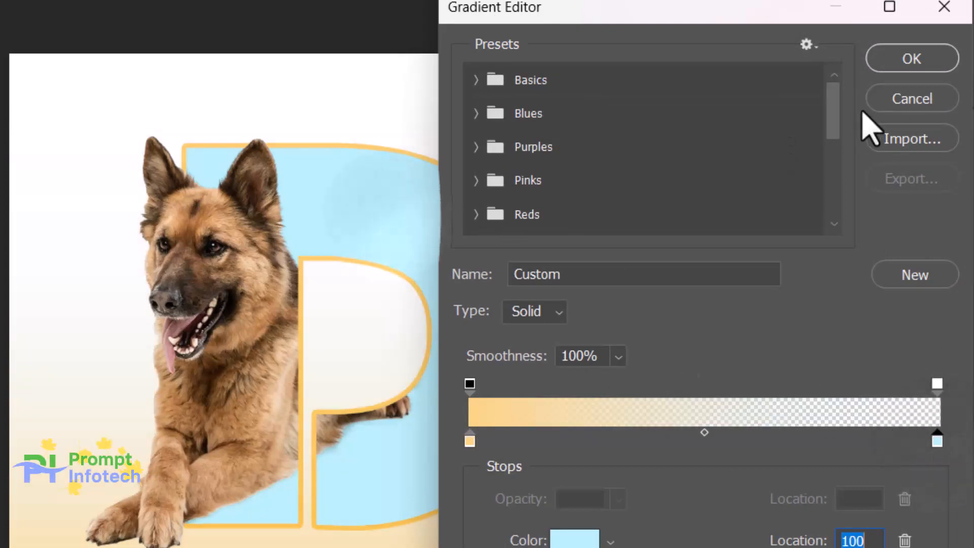
pyautogui.click(912, 60)
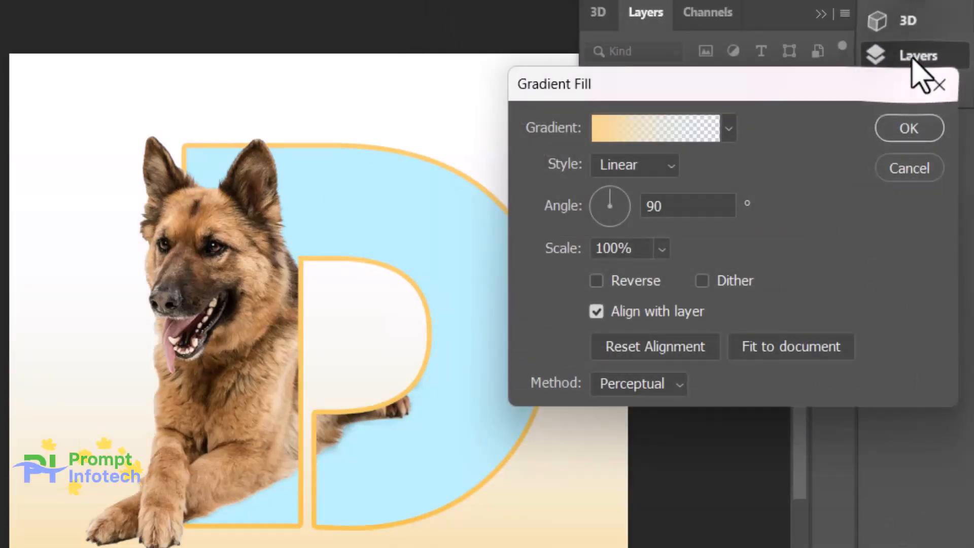